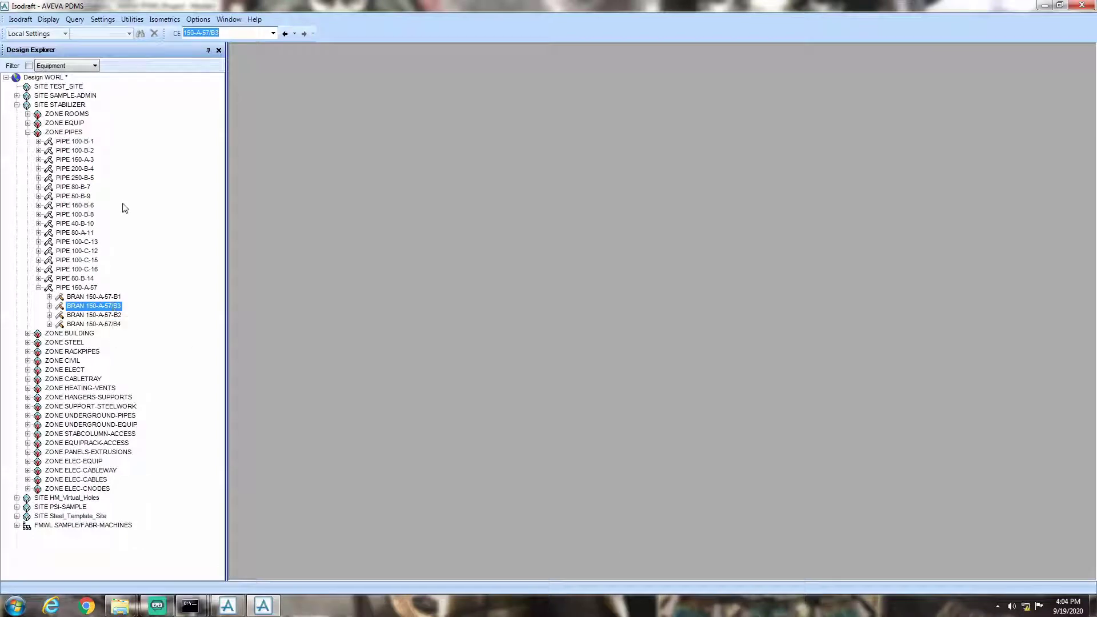
Generate a standard isometric of branch 150-A-57/B3 using the Company previewisostd.txt options.
left_click(153, 21)
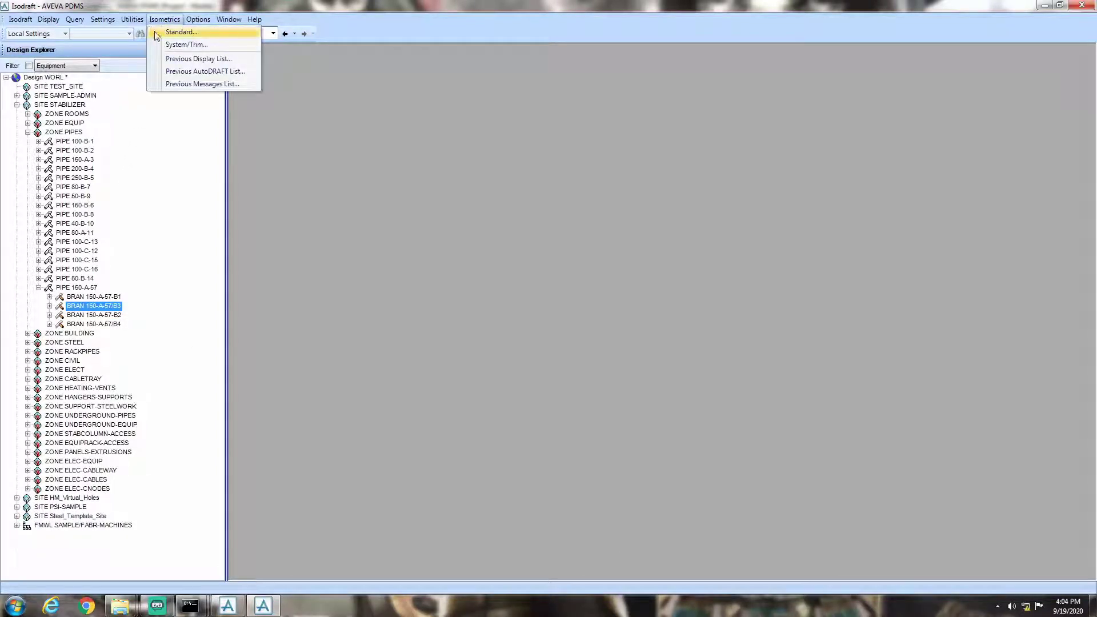
left_click(167, 32)
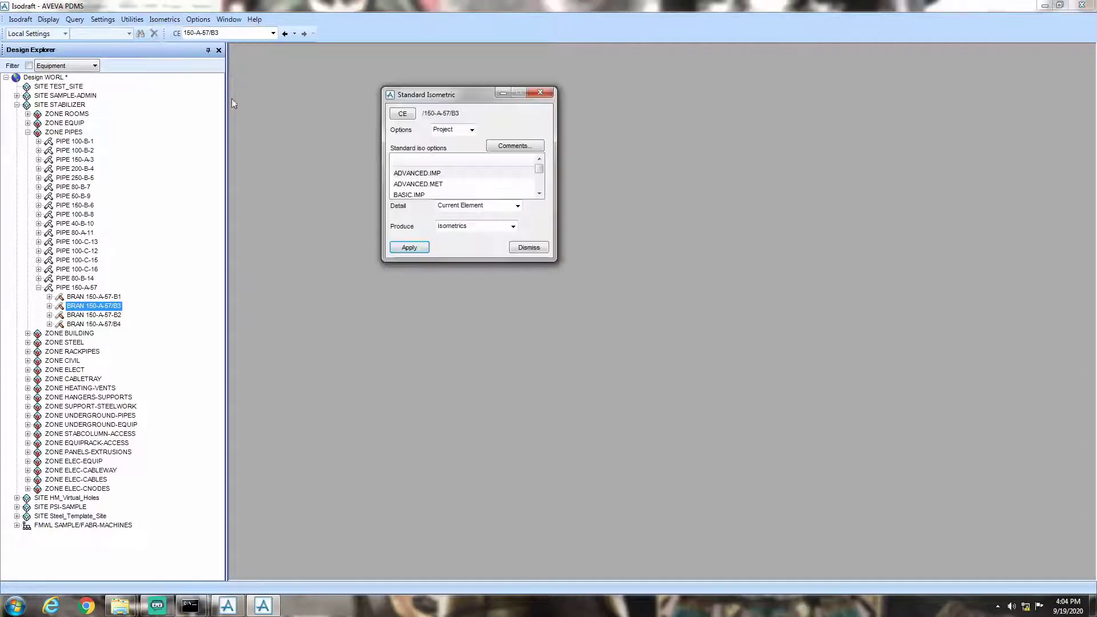
left_click(472, 130)
left_click(448, 149)
left_click(540, 183)
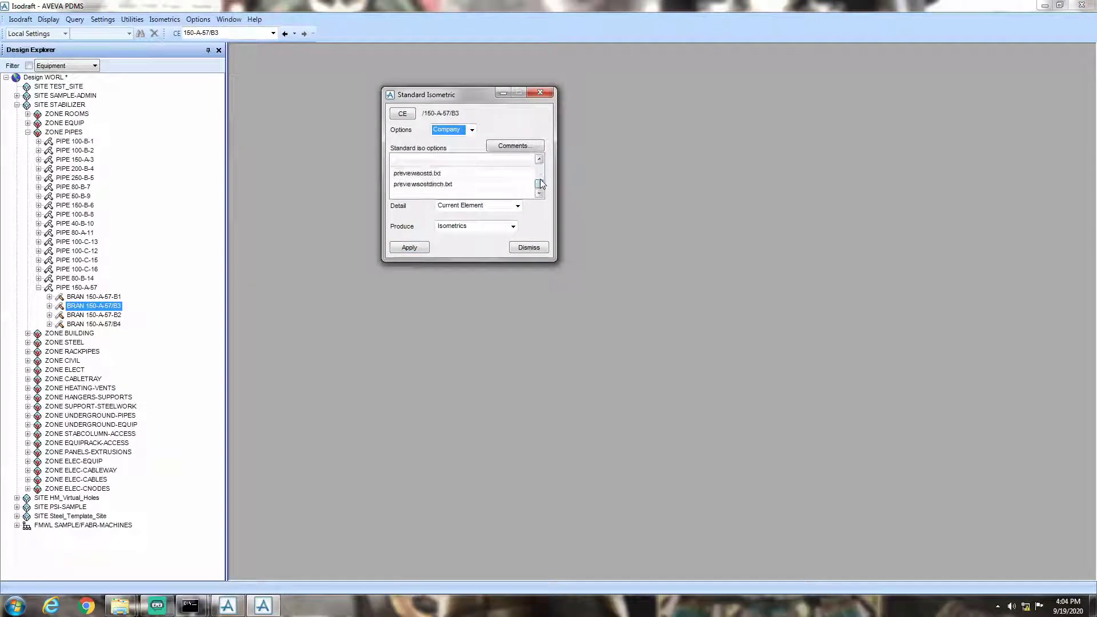
left_click(459, 175)
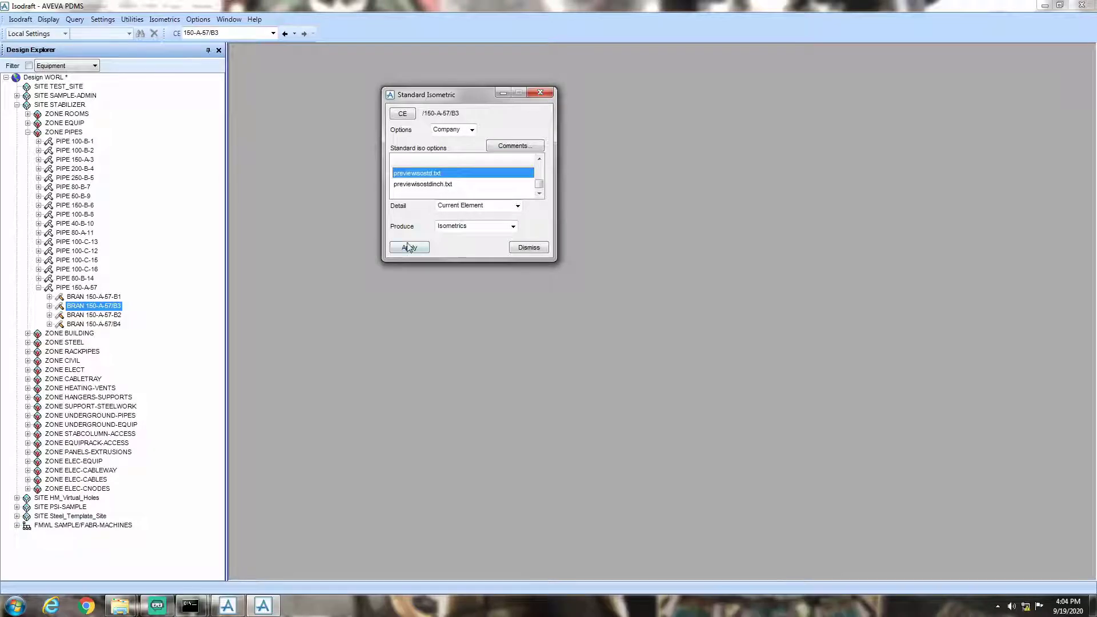
left_click(409, 249)
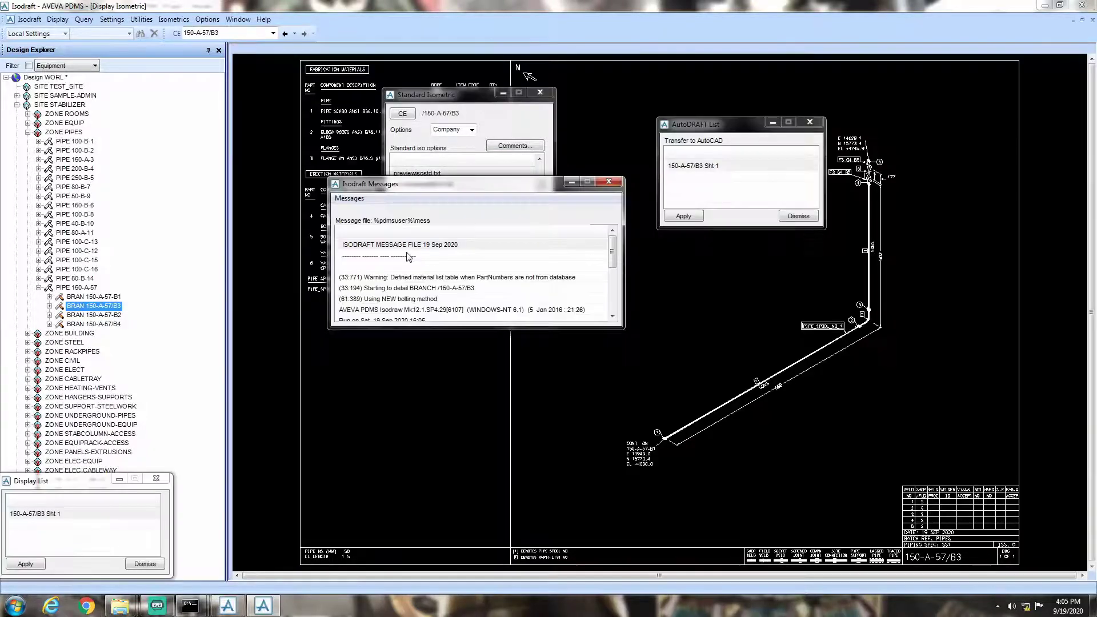
Dismiss the messages, zoom into the Erection Materials to check bolt bore, then close the isometric.
left_click(609, 182)
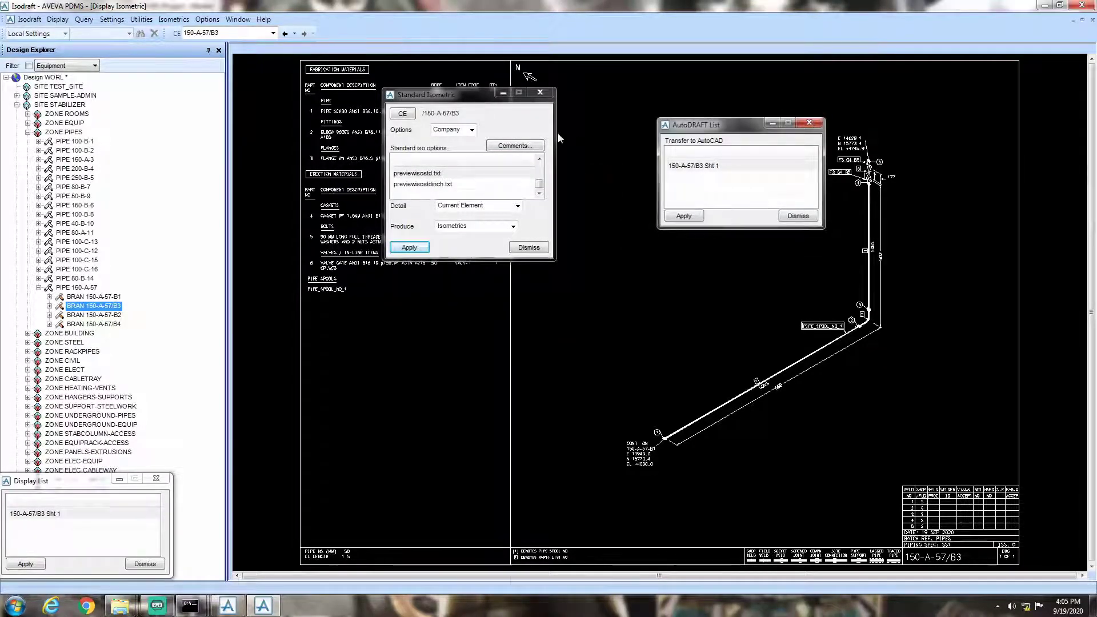
left_click(540, 92)
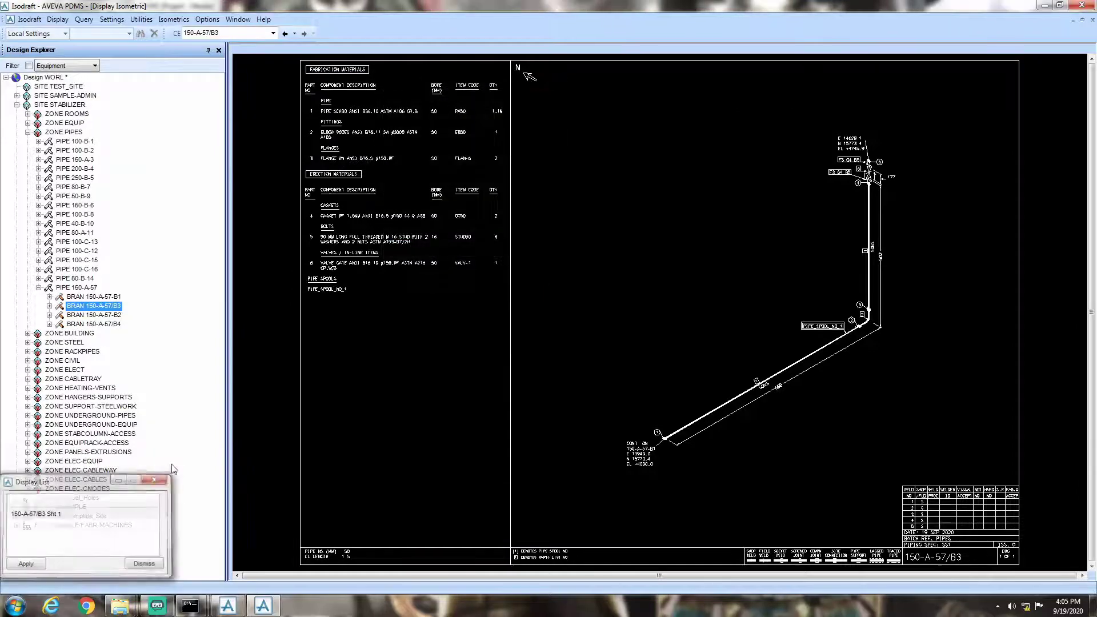
left_click_drag(280, 186, 512, 293)
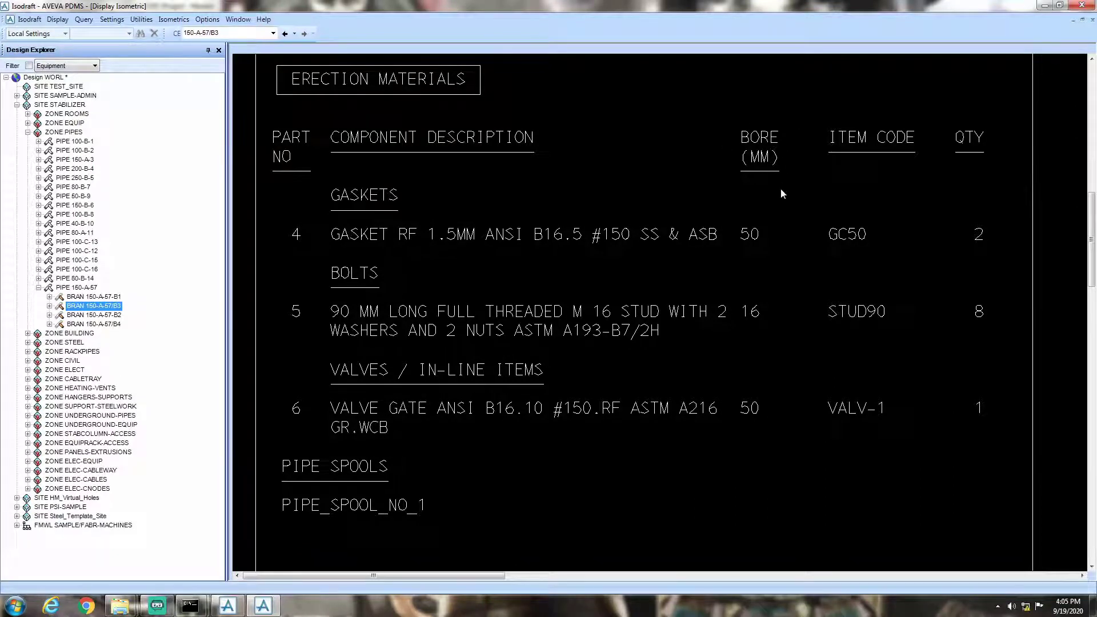
left_click(1093, 19)
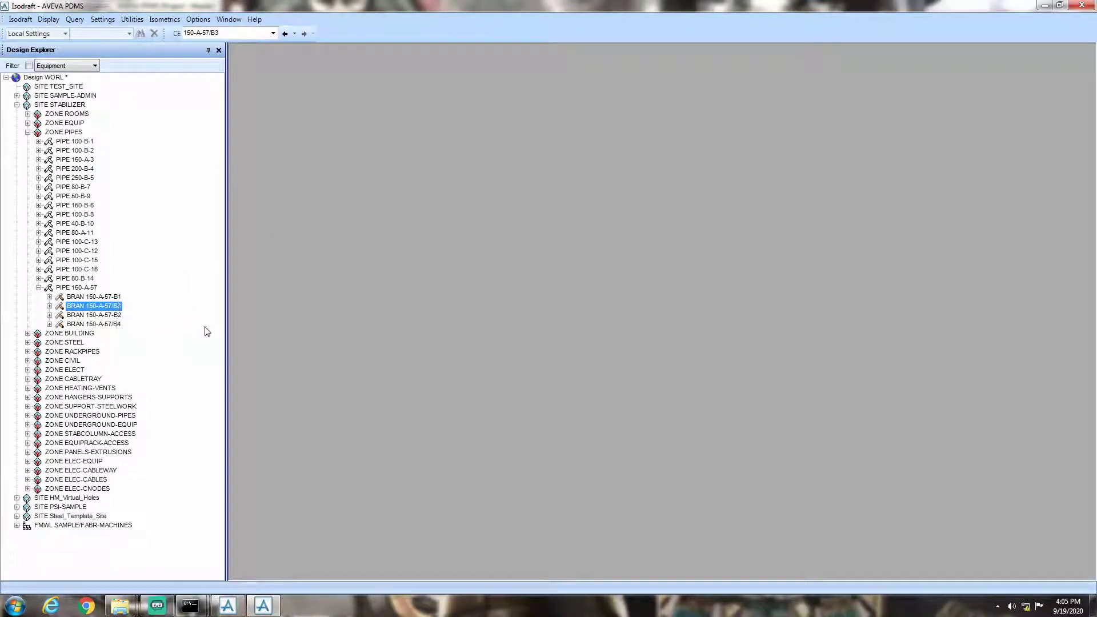
Open the previewisostd.txt options file for modification.
left_click(198, 19)
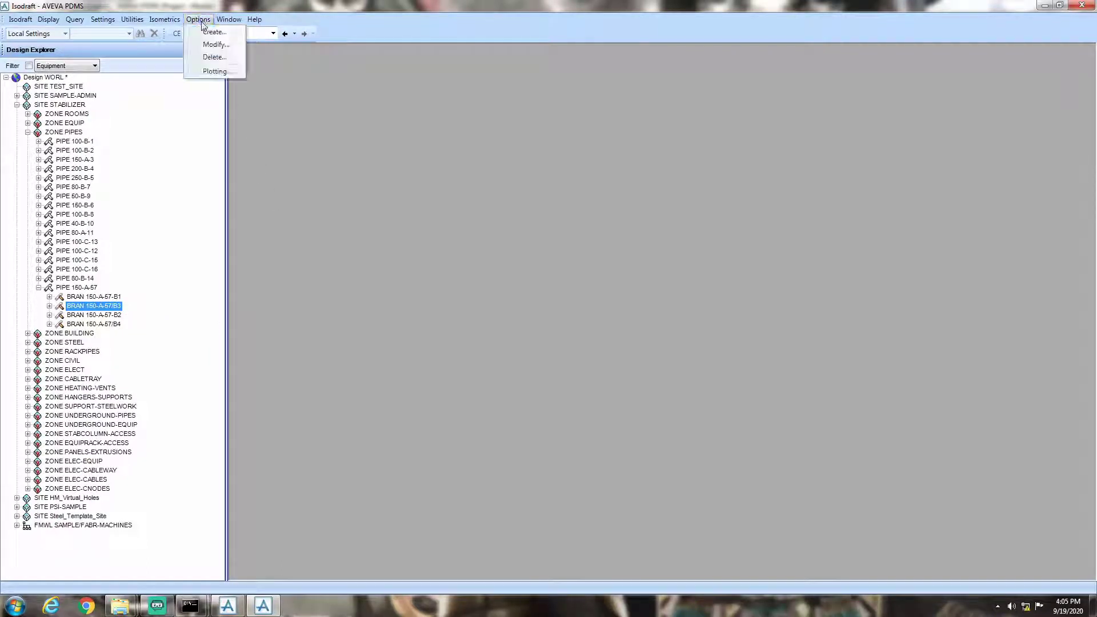
left_click(214, 44)
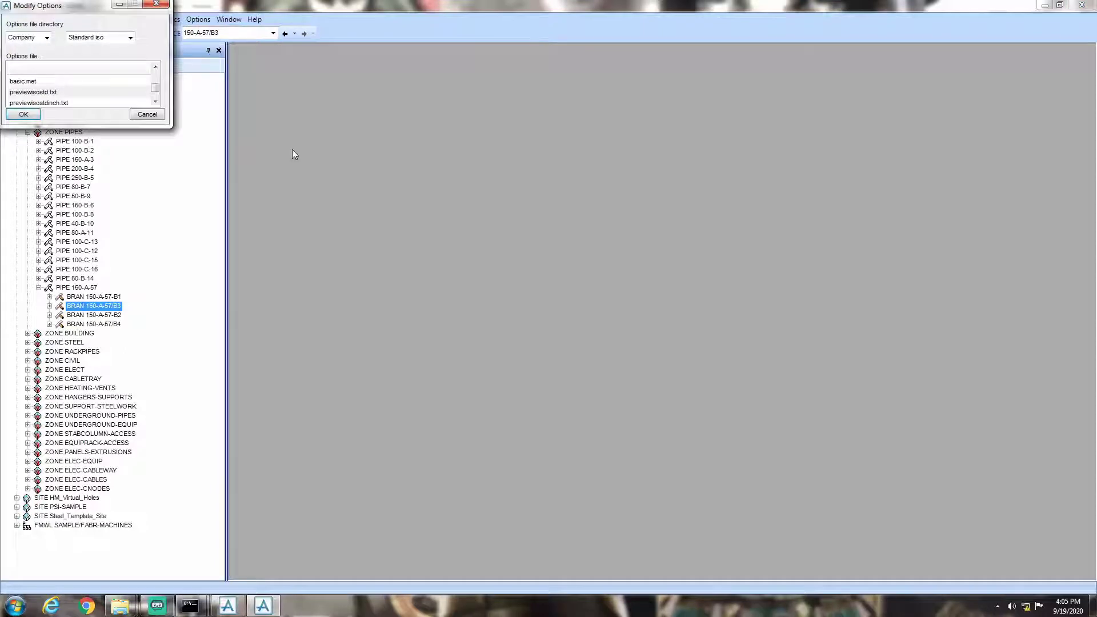
left_click_drag(68, 3, 513, 138)
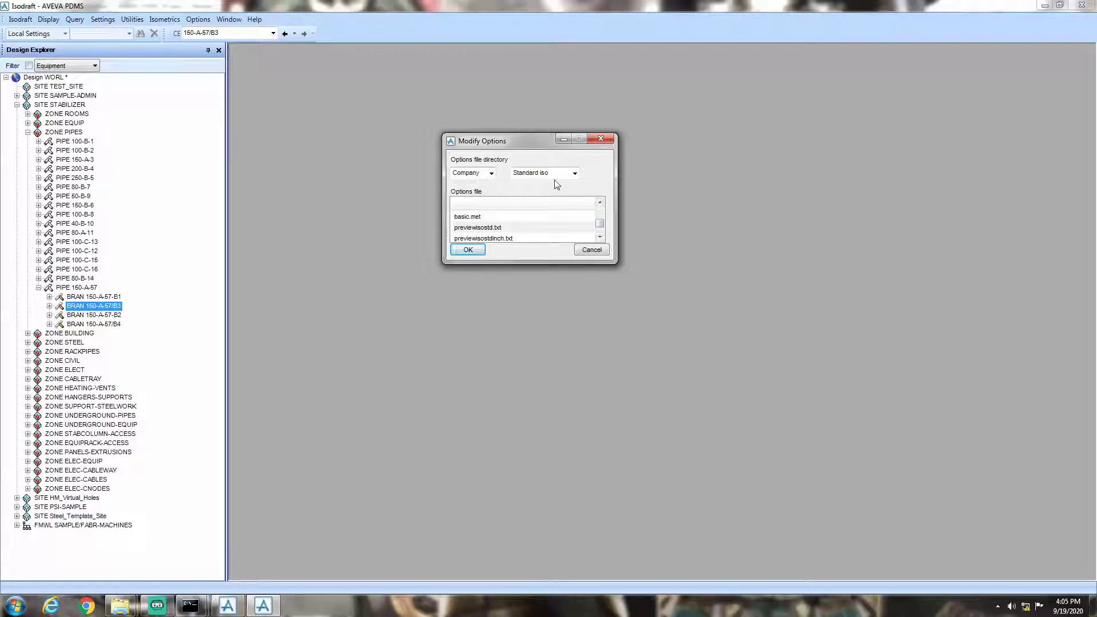
left_click(496, 228)
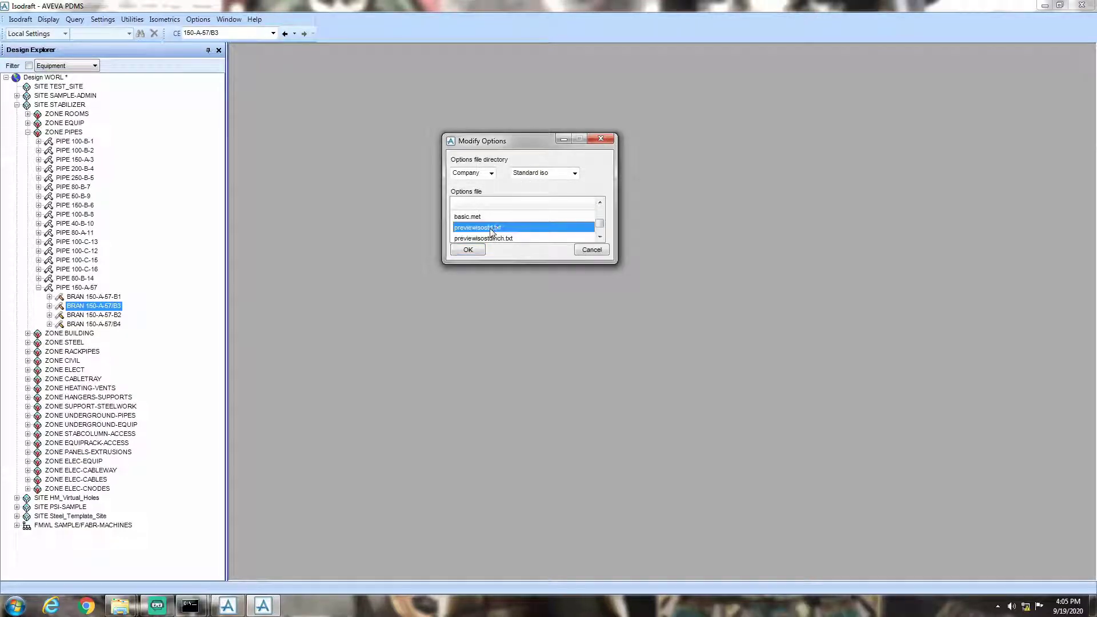
left_click(470, 251)
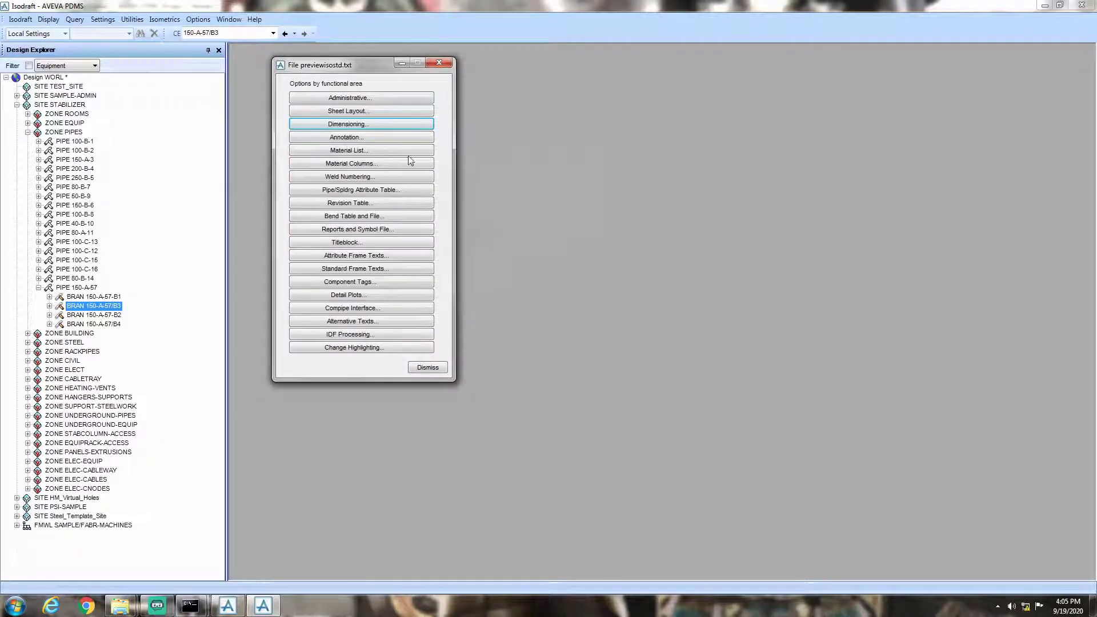
left_click_drag(335, 64, 466, 102)
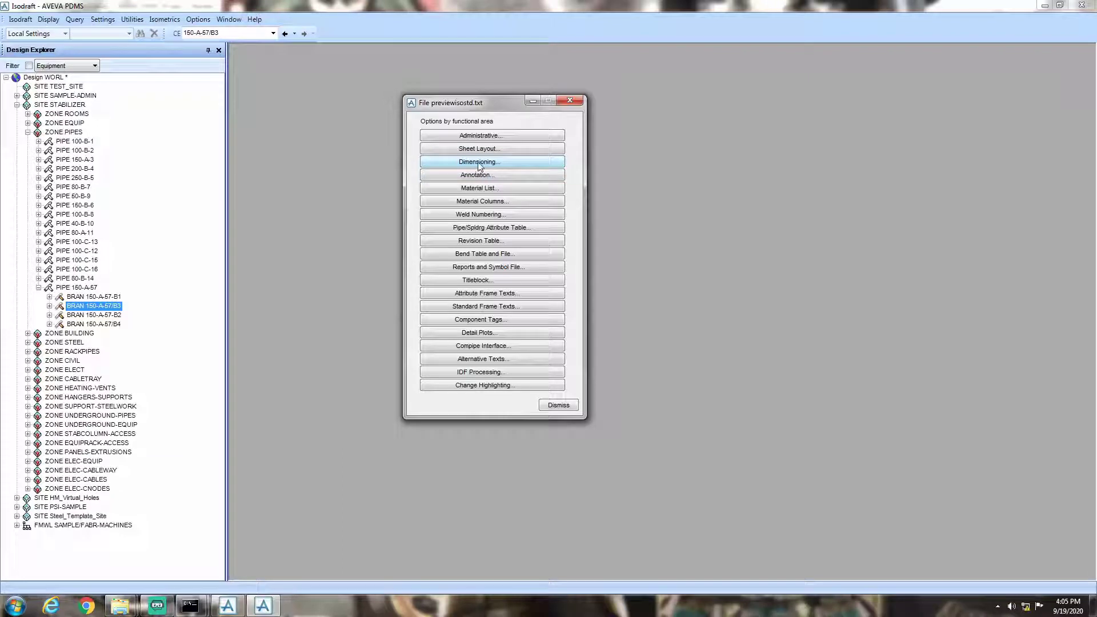
Set dimensioning output units to Metric lengths + Imperial diameters, save, and dismiss the options window.
left_click(490, 163)
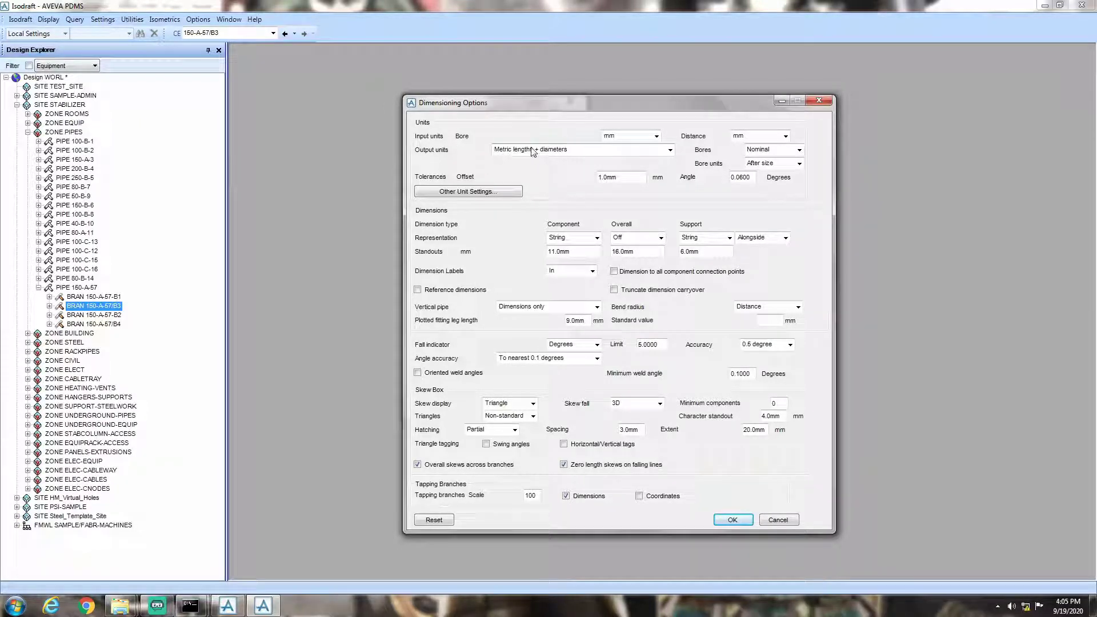
left_click(670, 150)
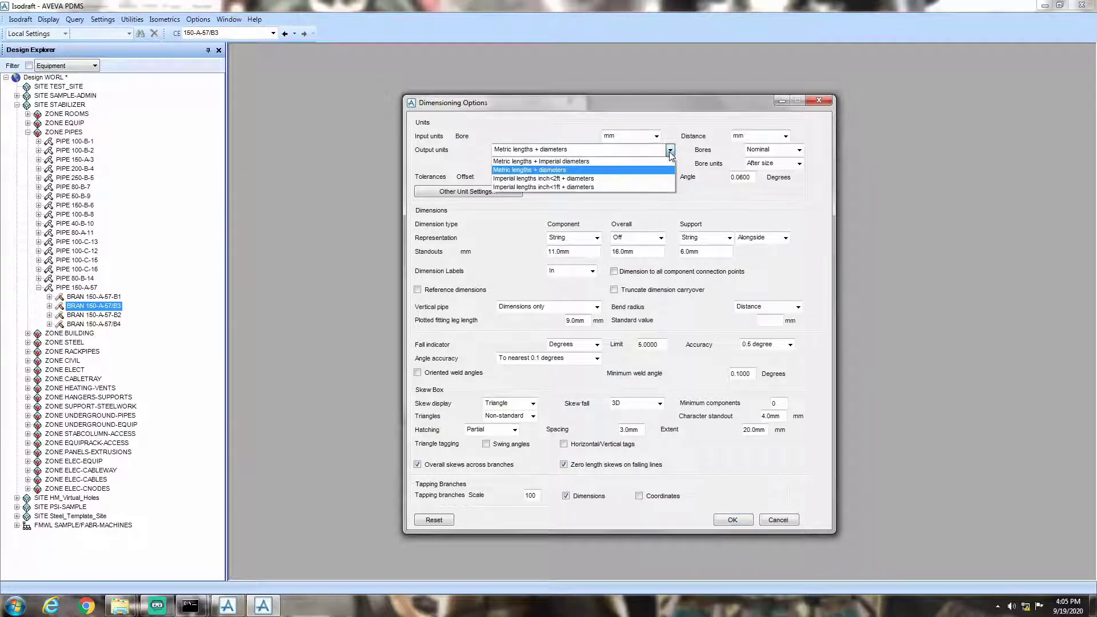
left_click(571, 162)
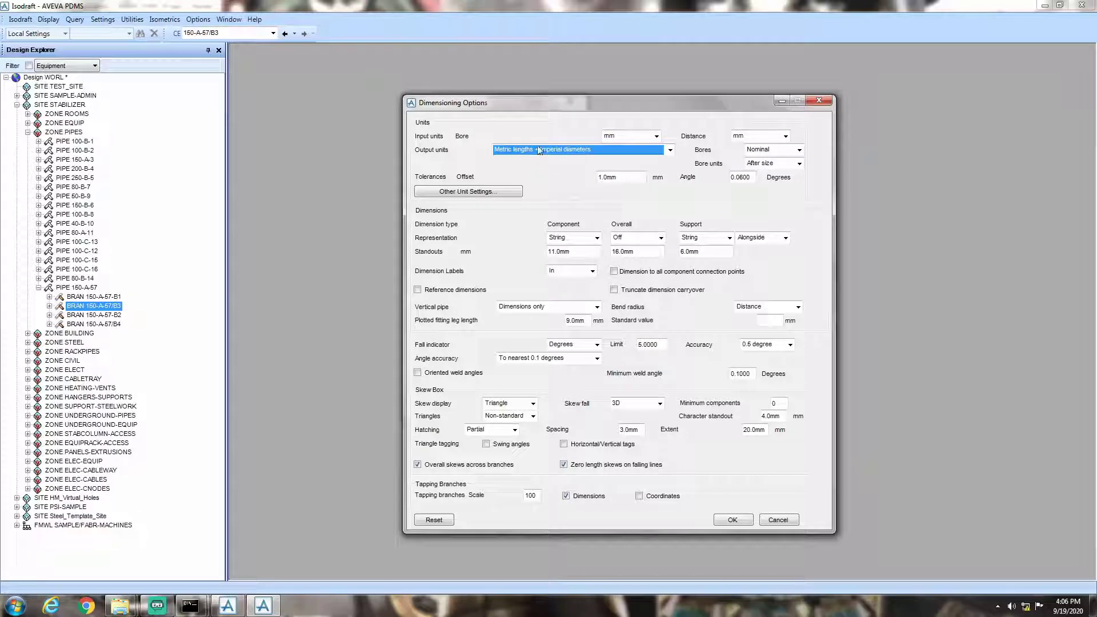
left_click(732, 521)
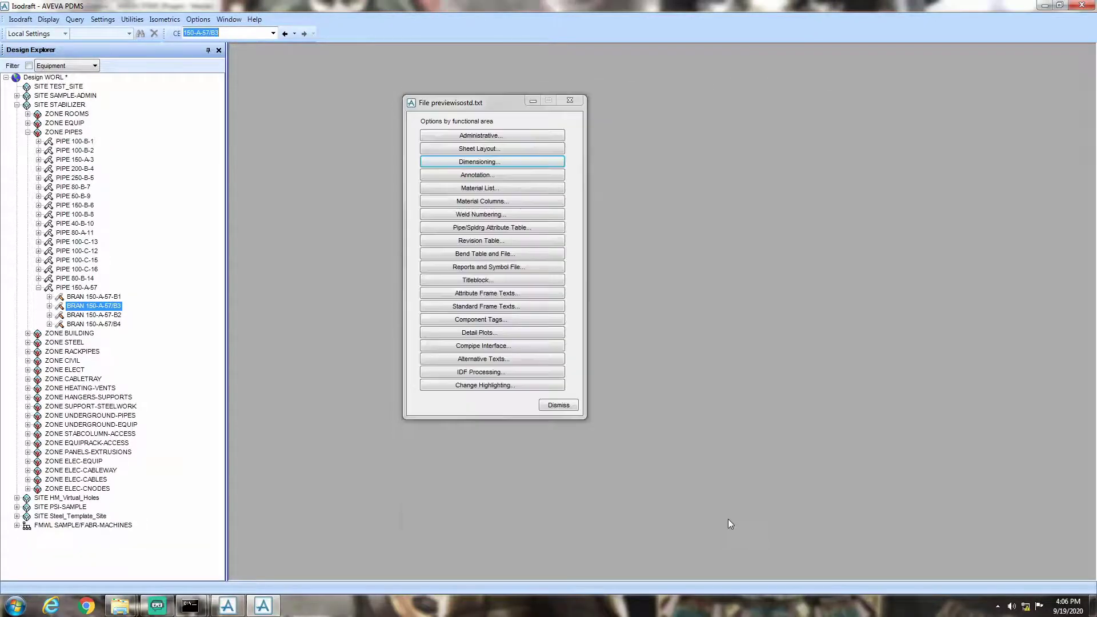
left_click(559, 406)
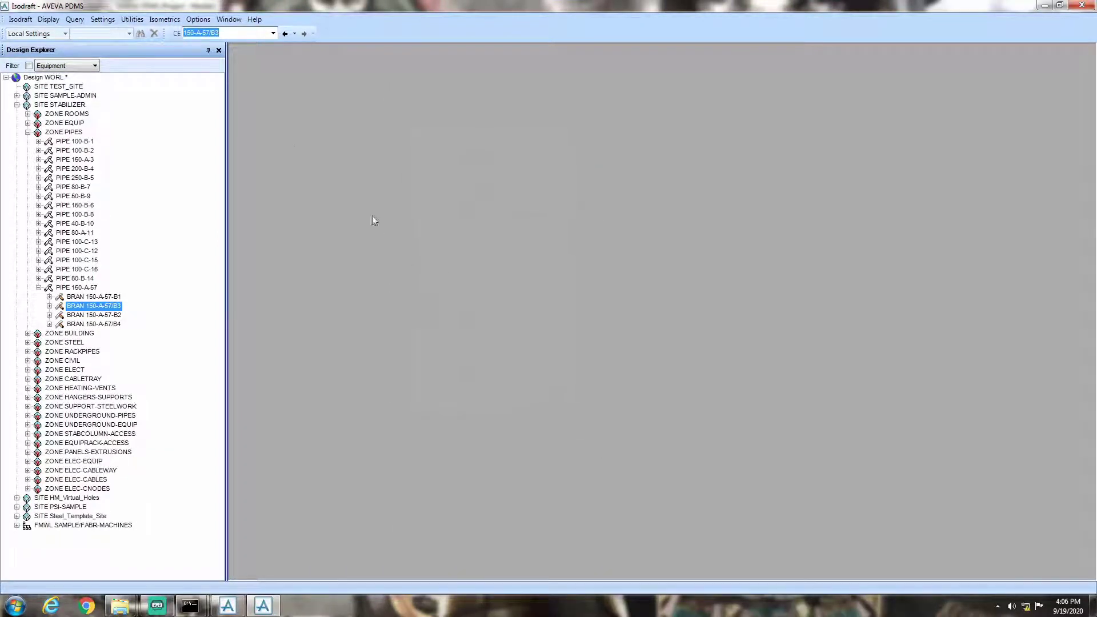
Regenerate the 150-A-57/B3 standard isometric with the updated Company previewisostd.txt options.
left_click(164, 20)
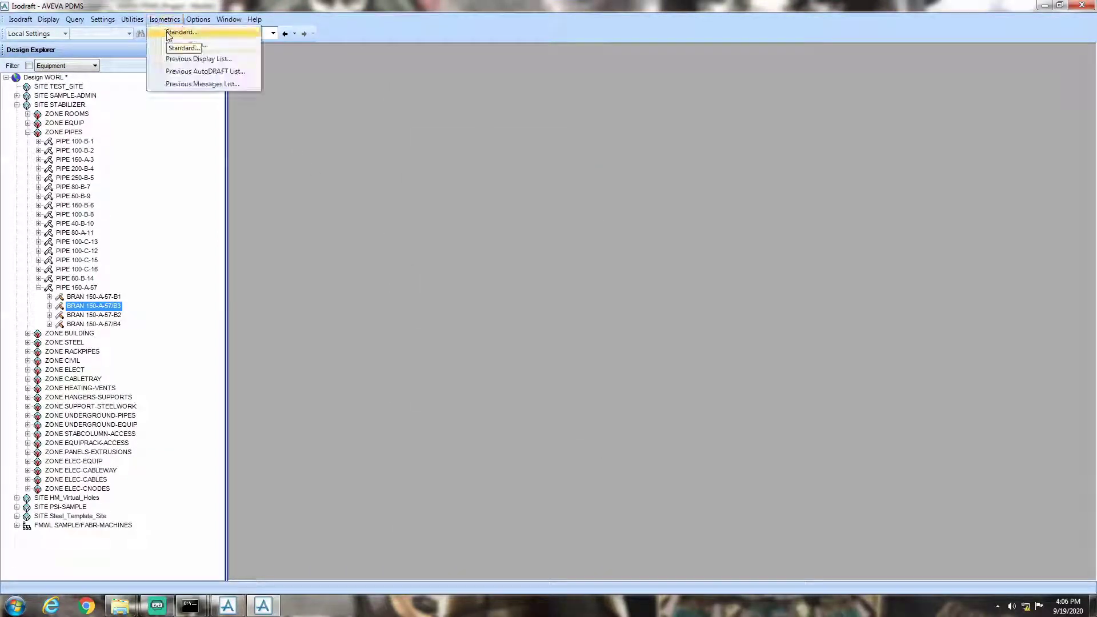
left_click(168, 33)
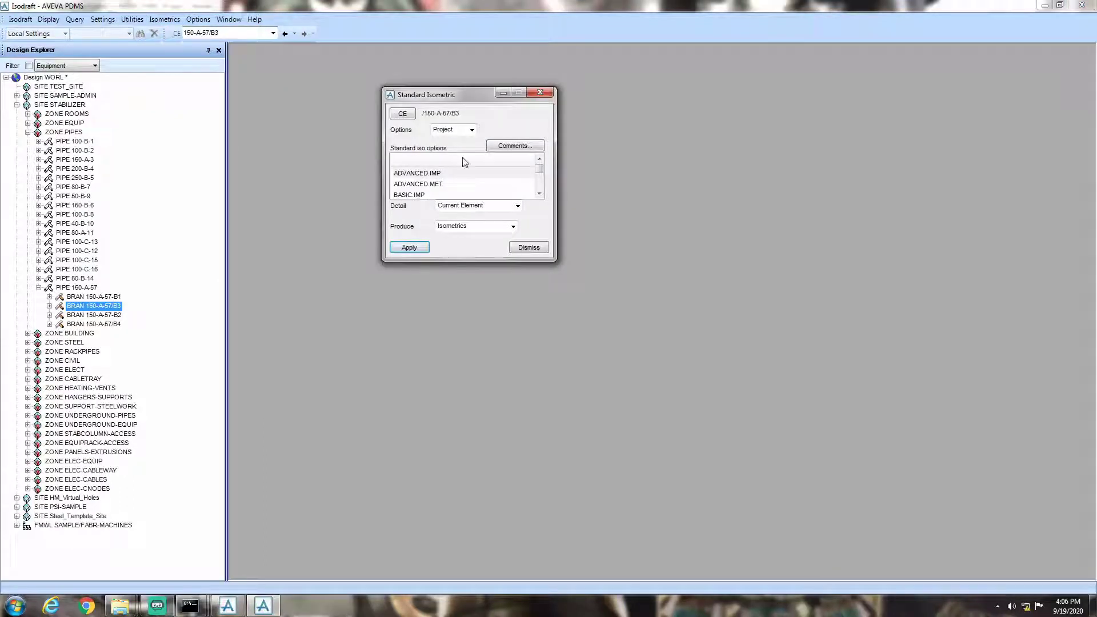
left_click(457, 131)
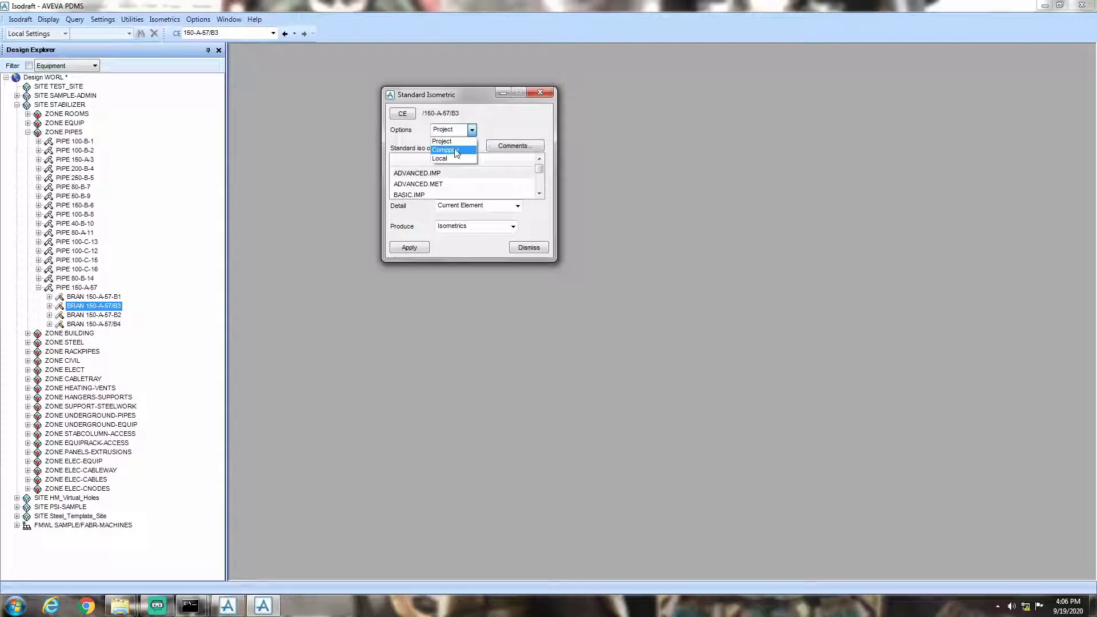
left_click(457, 150)
left_click(541, 176)
left_click(539, 193)
left_click(422, 173)
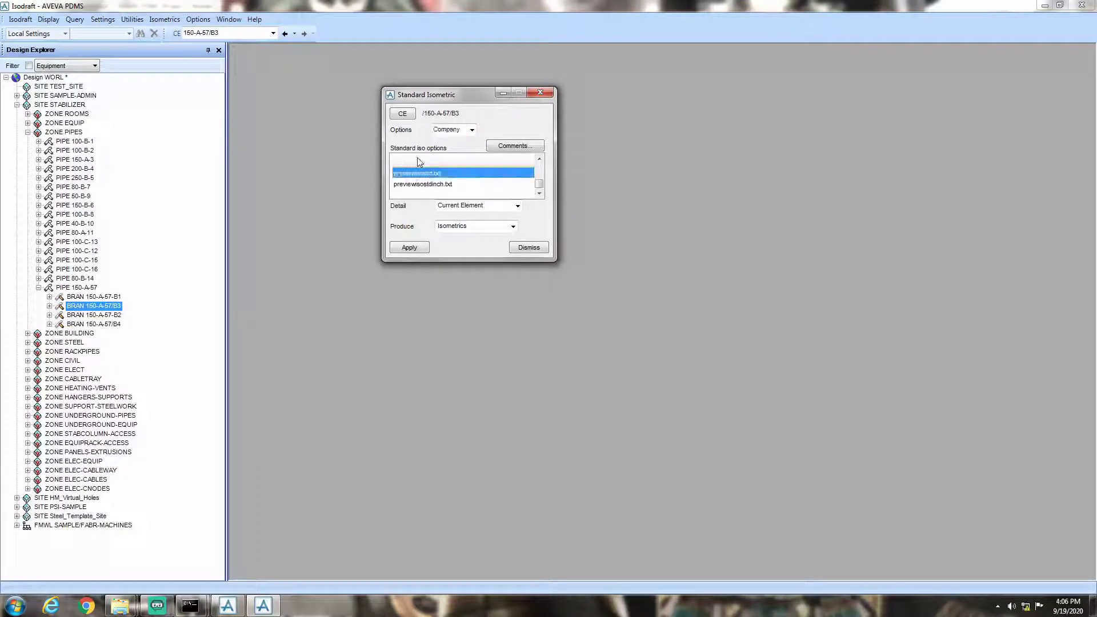
left_click(411, 248)
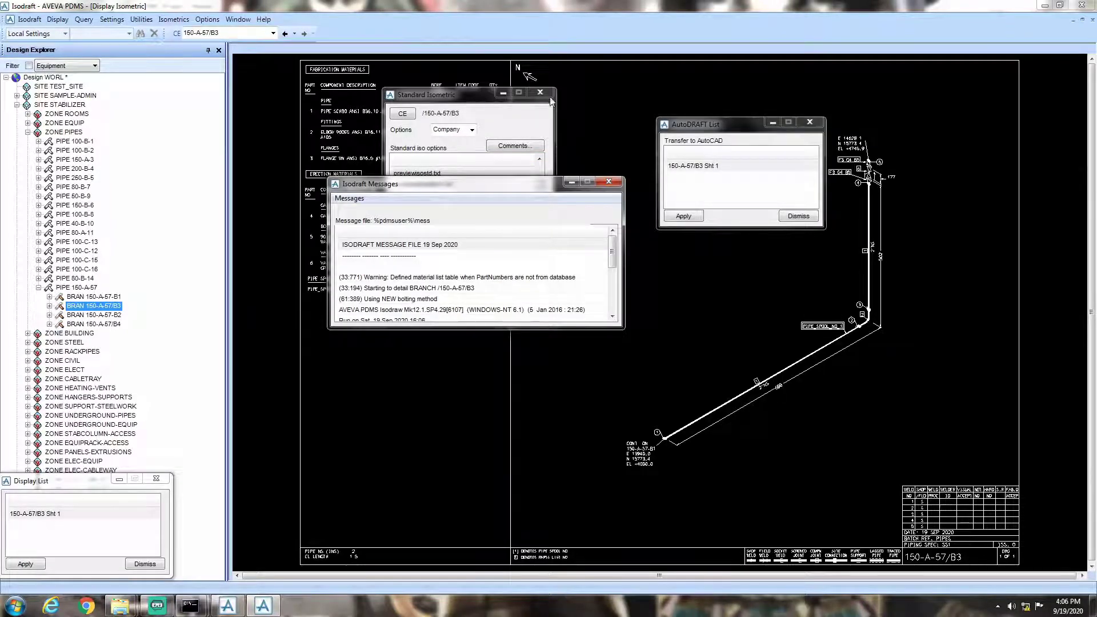
Close the Messages, AutoDRAFT and Display List windows and zoom onto the Erection Materials.
left_click(541, 92)
left_click(810, 124)
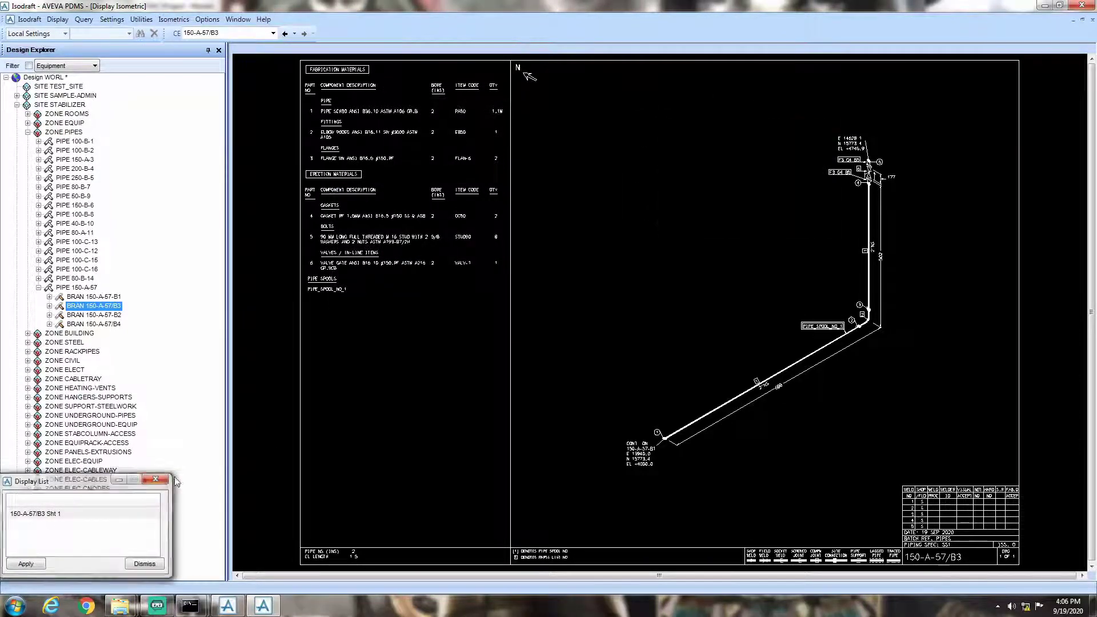
left_click(156, 478)
left_click_drag(338, 216, 541, 284)
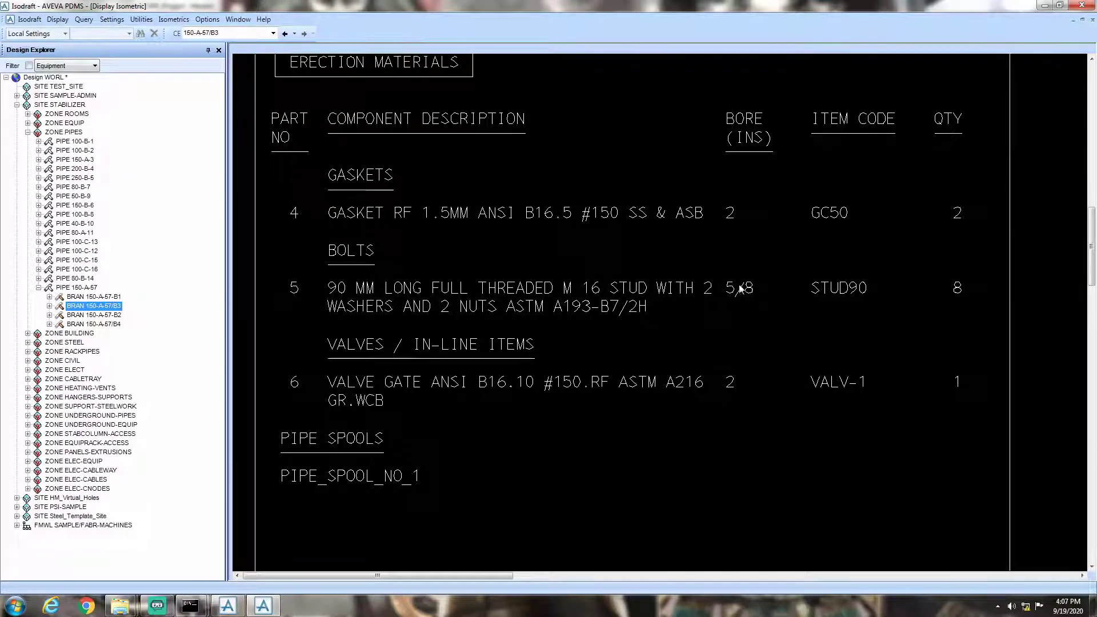
In Paragon, open the NEW-NOM-BDIAWRL1 Bolt Diameter/Length Table and move it to the screen centre.
left_click(228, 607)
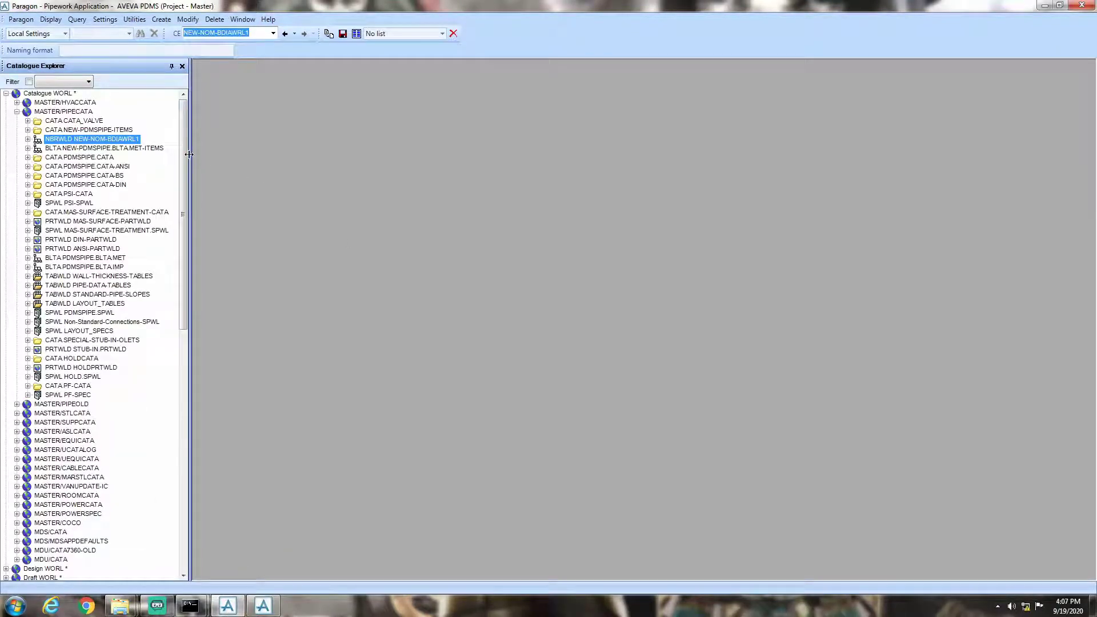
left_click_drag(189, 154, 210, 154)
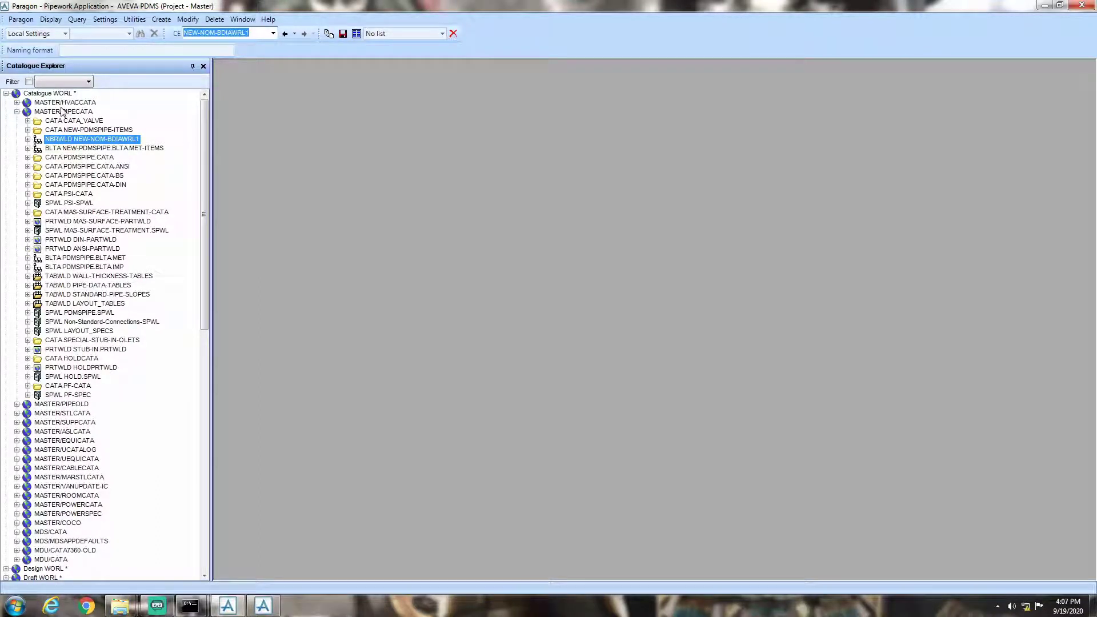
left_click(188, 19)
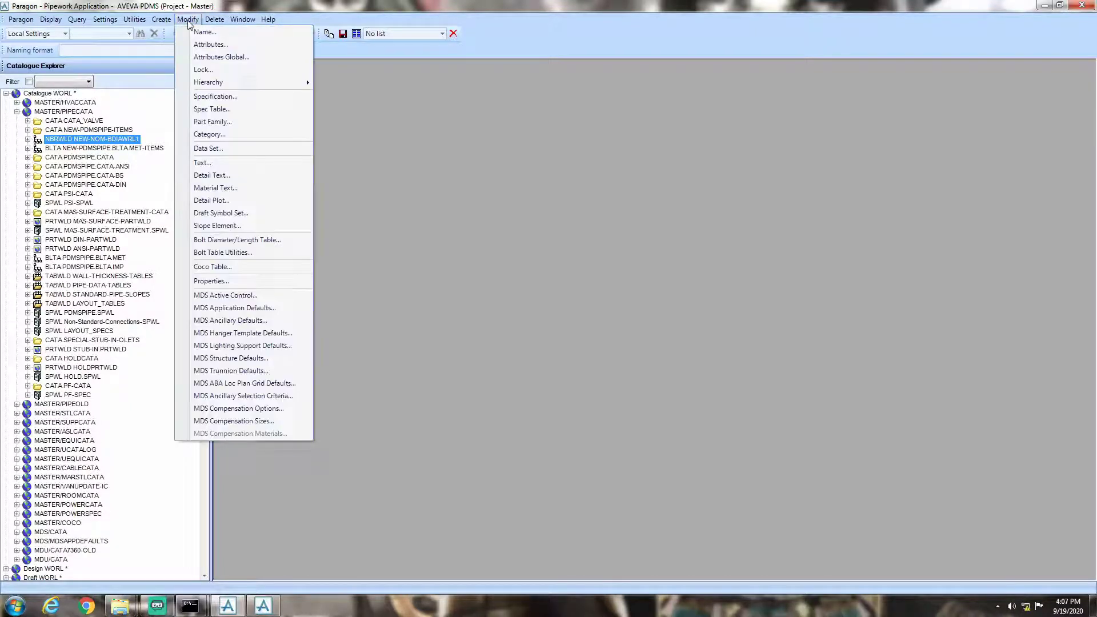
left_click(244, 240)
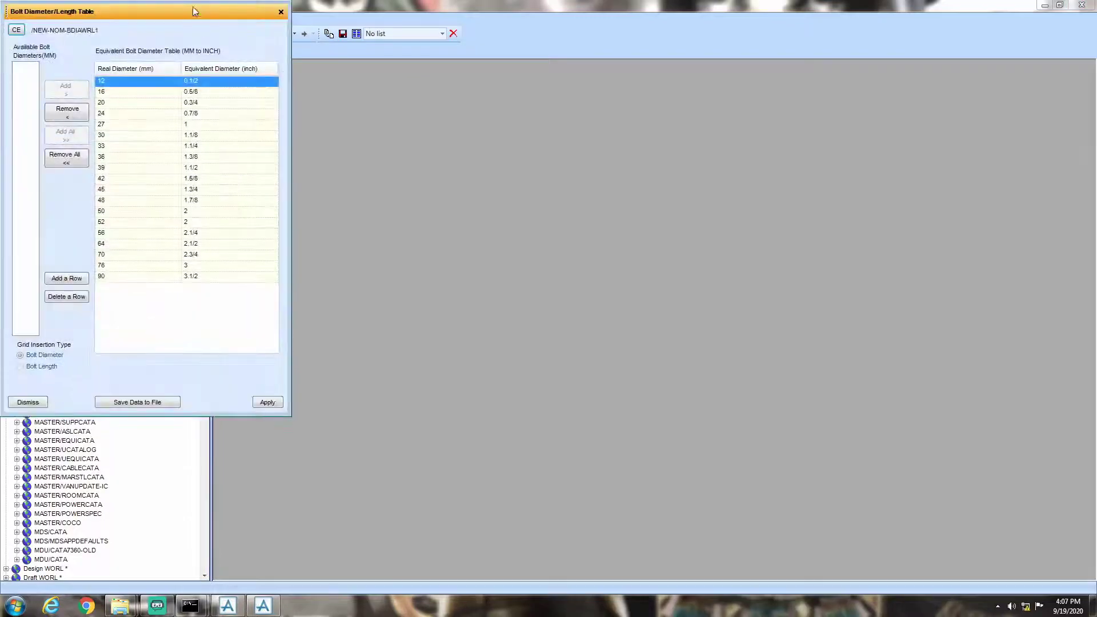
left_click_drag(182, 3, 593, 68)
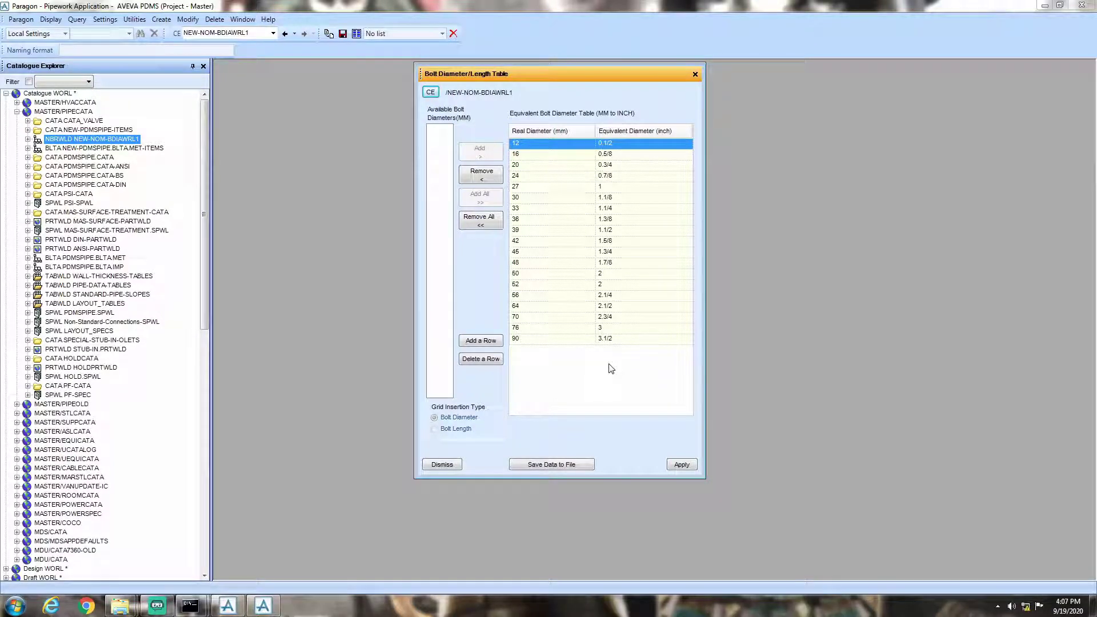
Show the NBRWLD NEW-NOM-BDIAWRL1 attributes and dock the bolt table on the right.
right_click(118, 141)
left_click(135, 150)
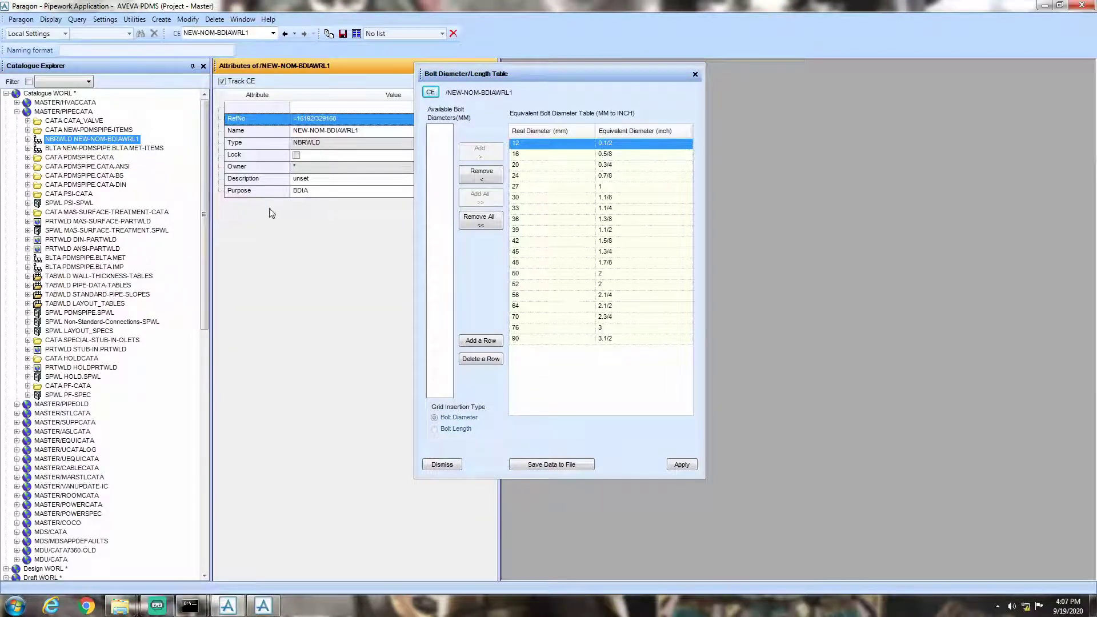
left_click_drag(485, 73, 501, 154)
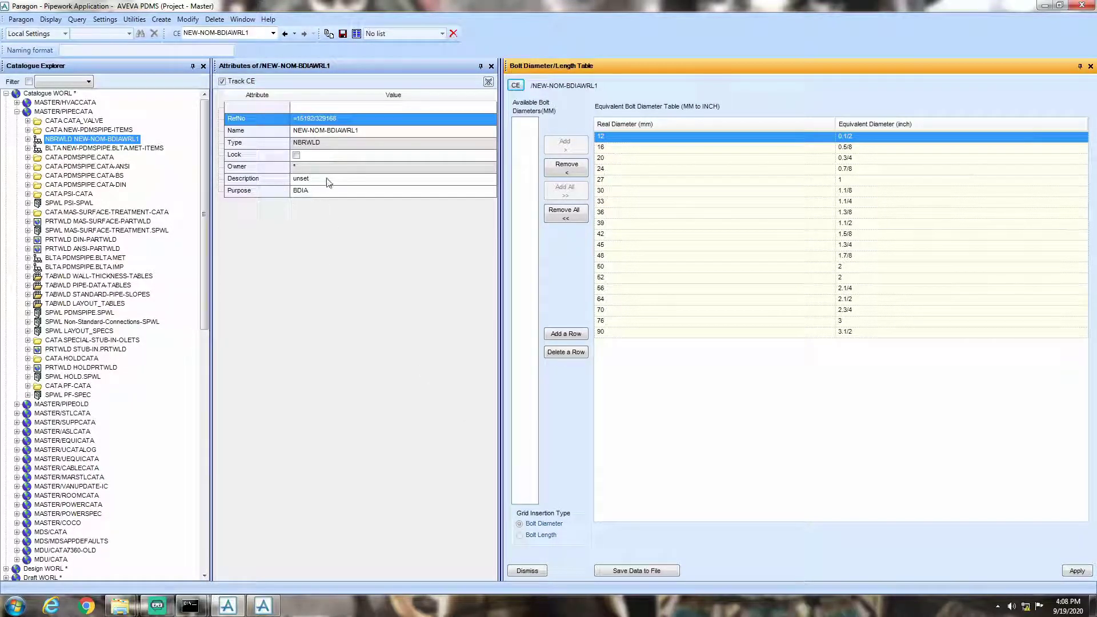
Create a new bolt diameter table element, the nominal bore world NEW-NOM-BDIAWRL1.NBRWLD.
left_click(161, 20)
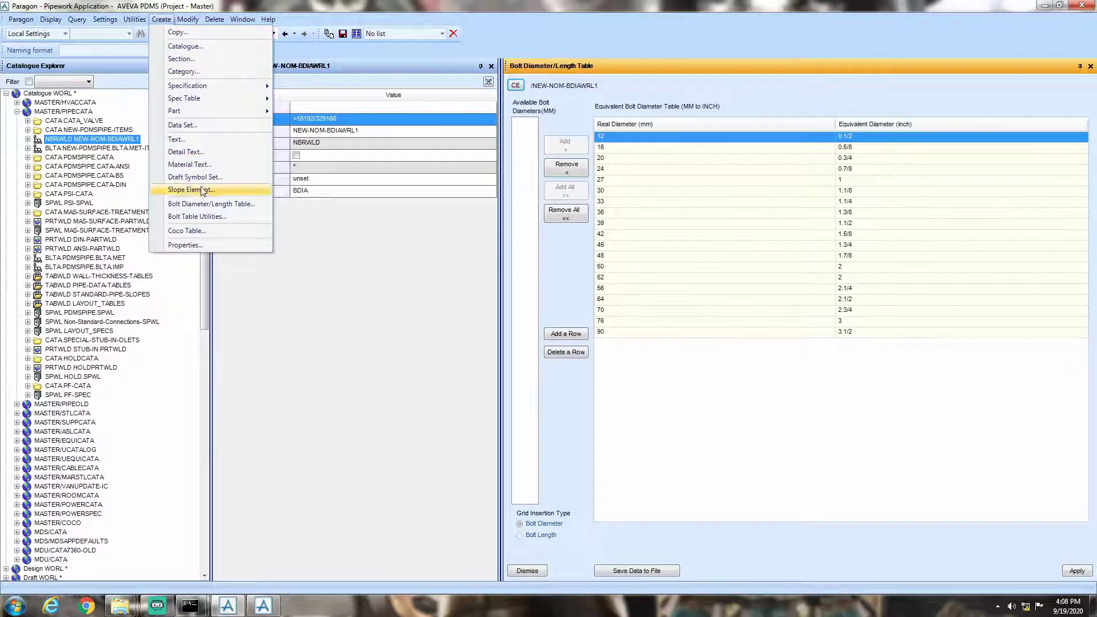
left_click(198, 204)
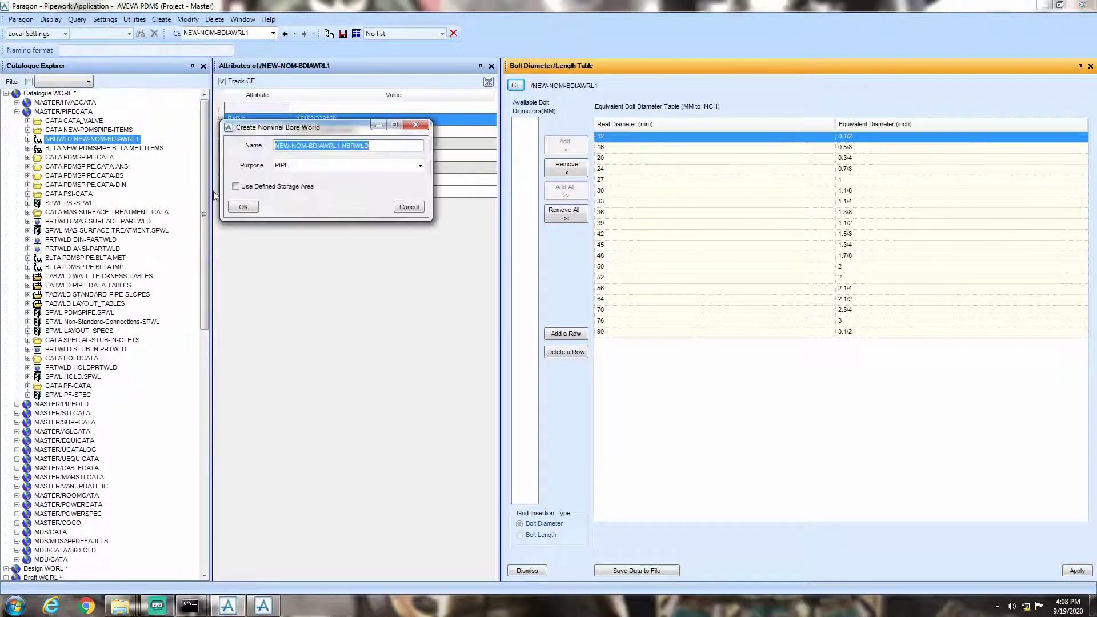
left_click(243, 206)
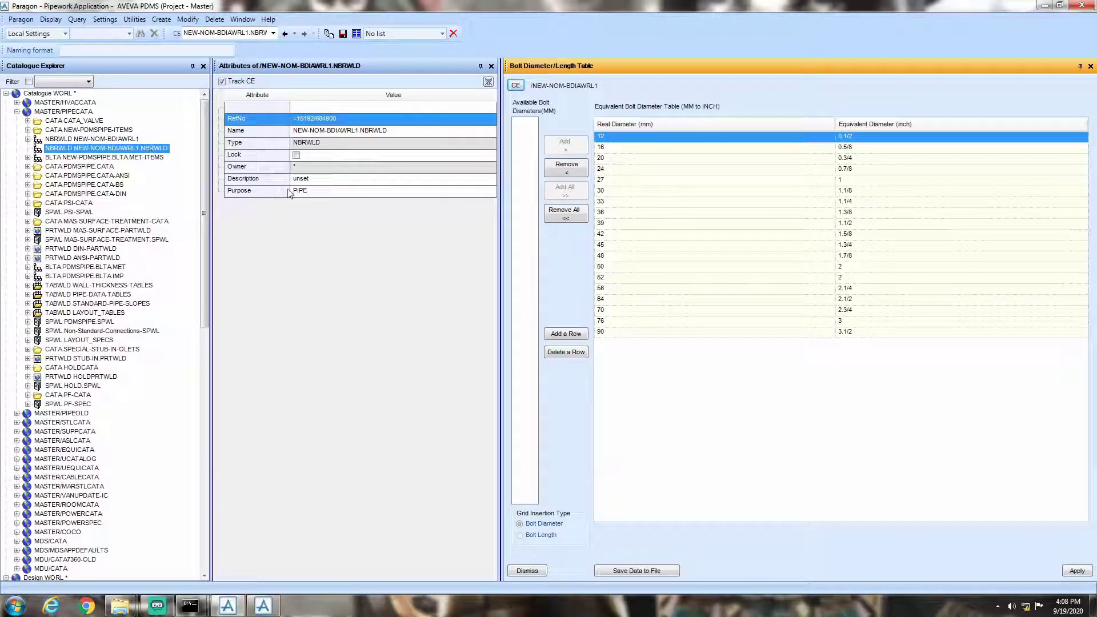
Clear the PIPE purpose, load the element into the bolt table, close it, and enter BLEN.
double_click(302, 191)
key("Delete")
key("Return")
left_click(518, 85)
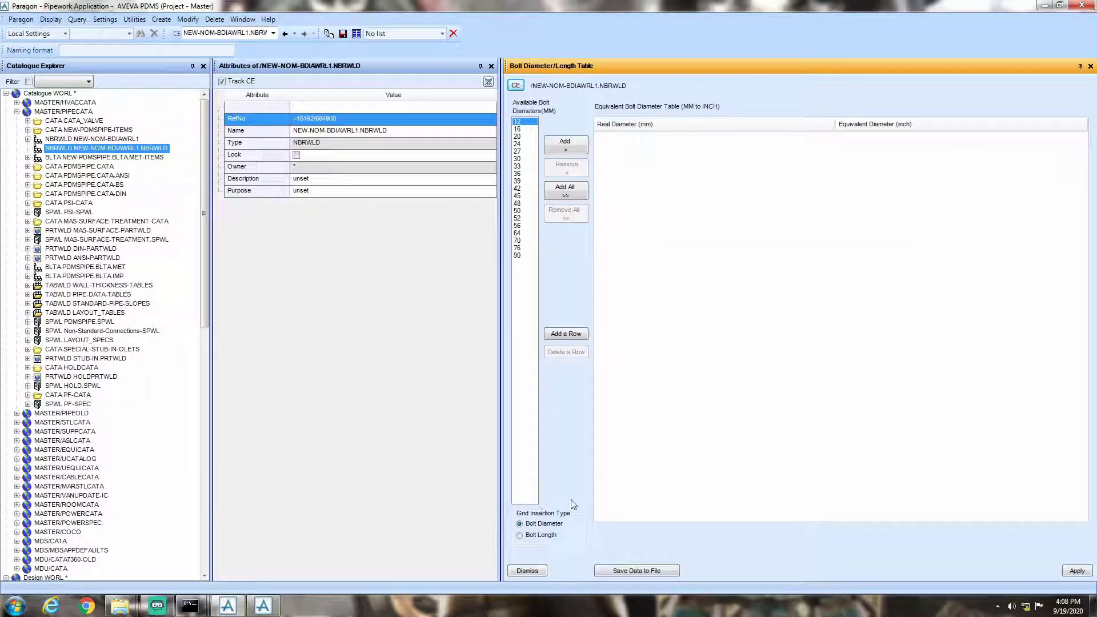
left_click(330, 192)
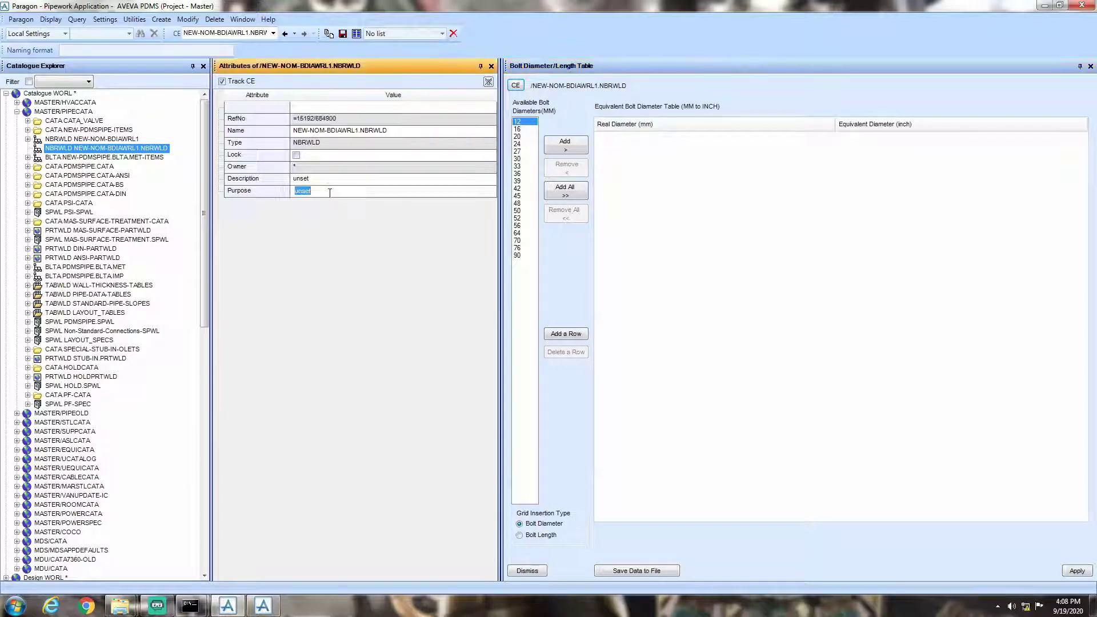
left_click(1091, 67)
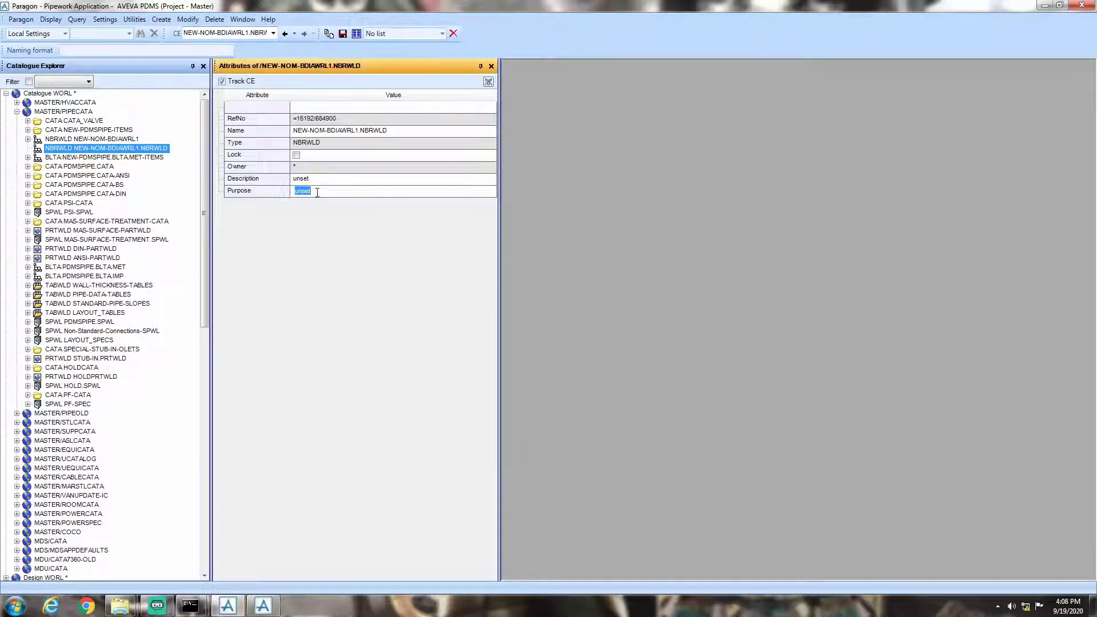
type("BLEN")
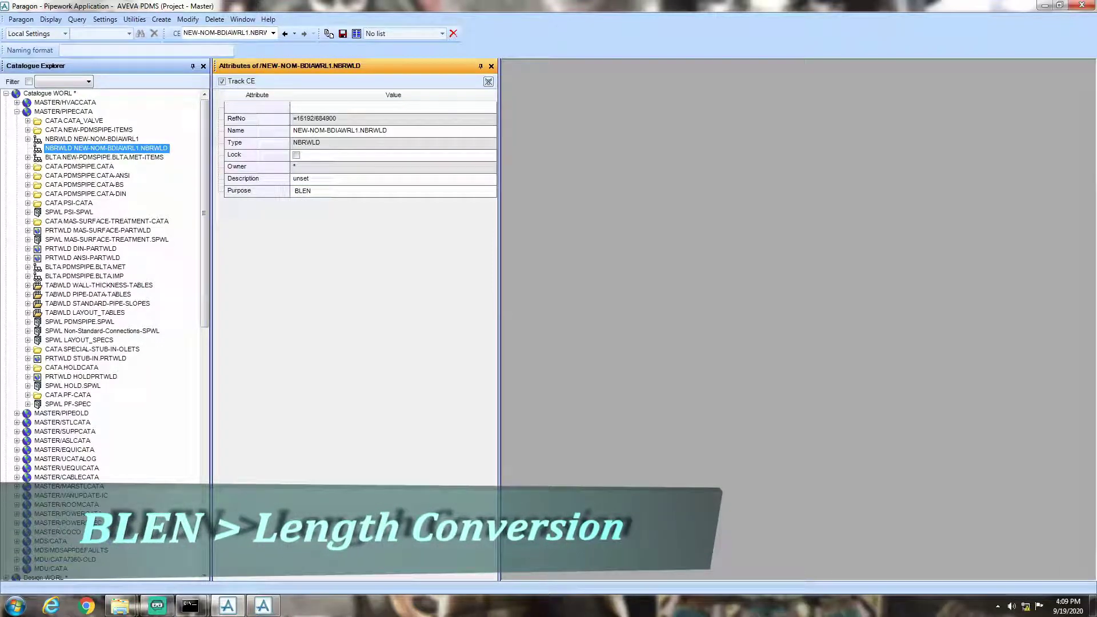
Commit BLEN as Purpose and open the bolt table showing lengths 50 and 100 mm.
key("Return")
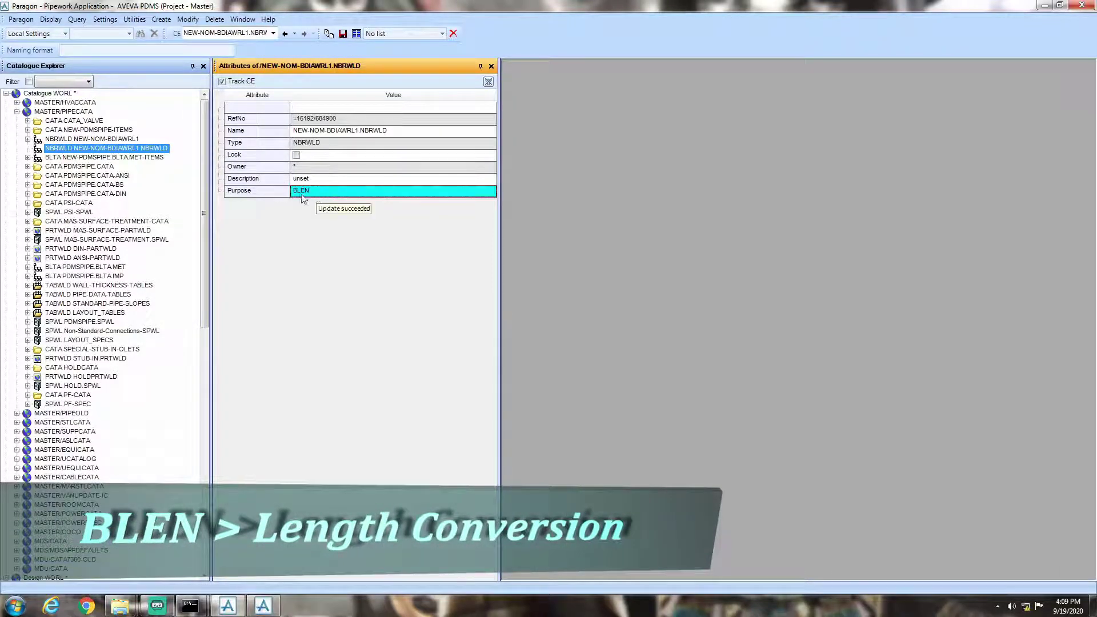
left_click(187, 19)
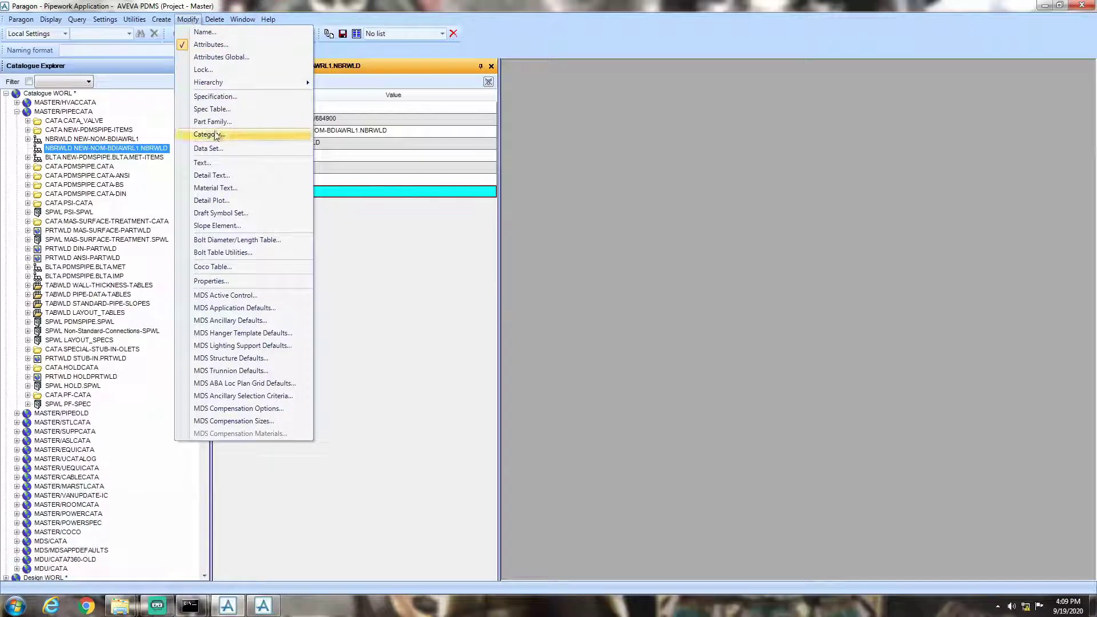
left_click(240, 246)
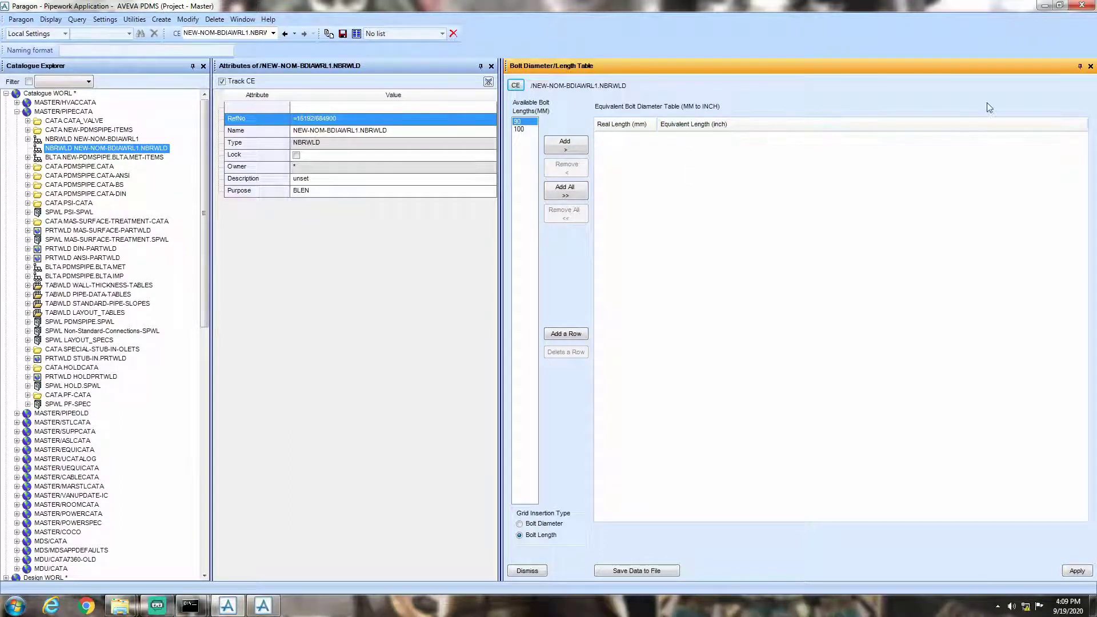
Change Purpose to BDIA and reopen the bolt table showing diameters 12–90 mm.
left_click(1091, 67)
left_click(342, 191)
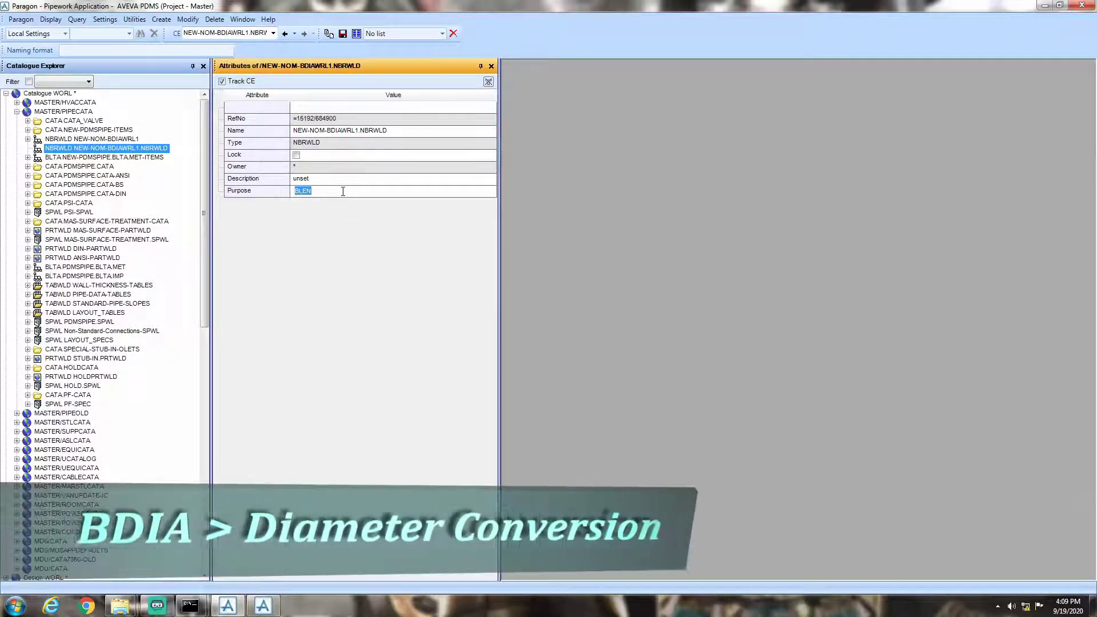
type("BDIA")
key("Return")
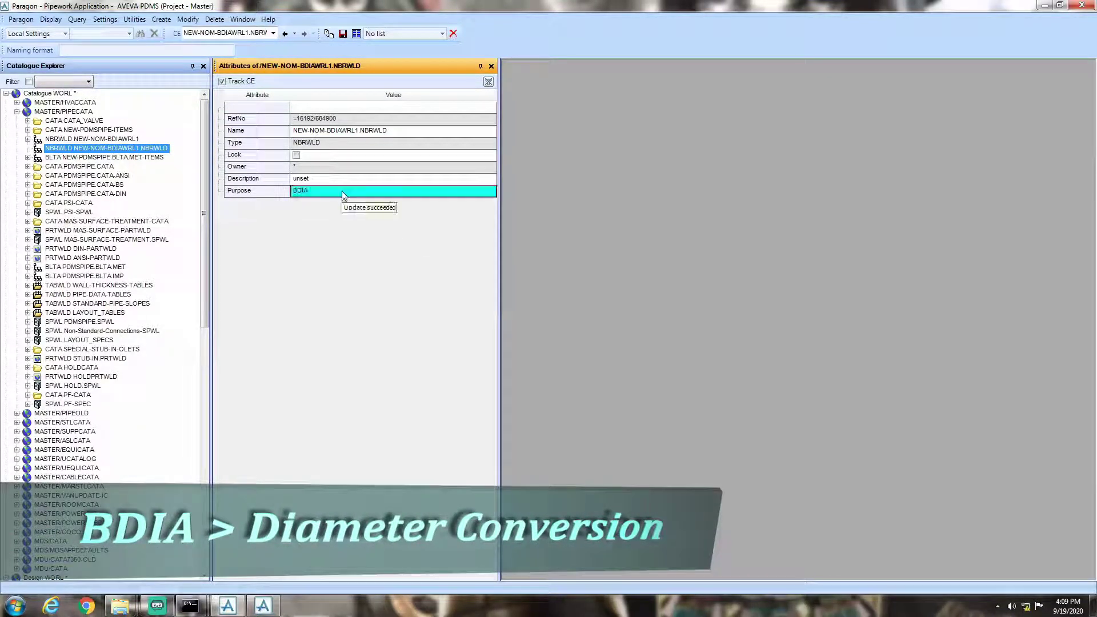
left_click(188, 19)
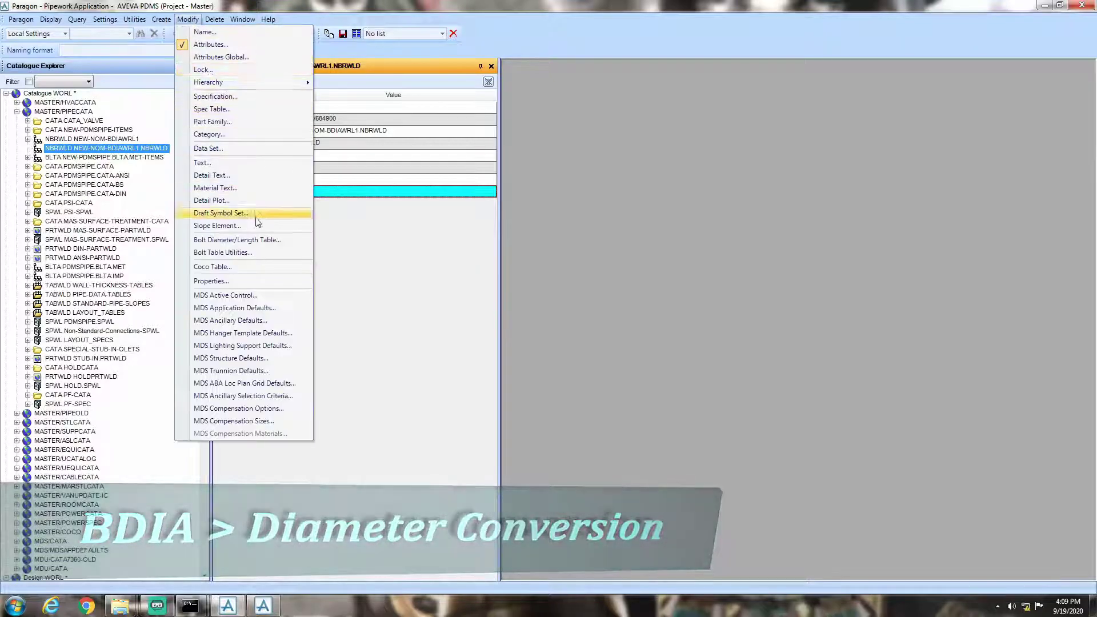
left_click(252, 240)
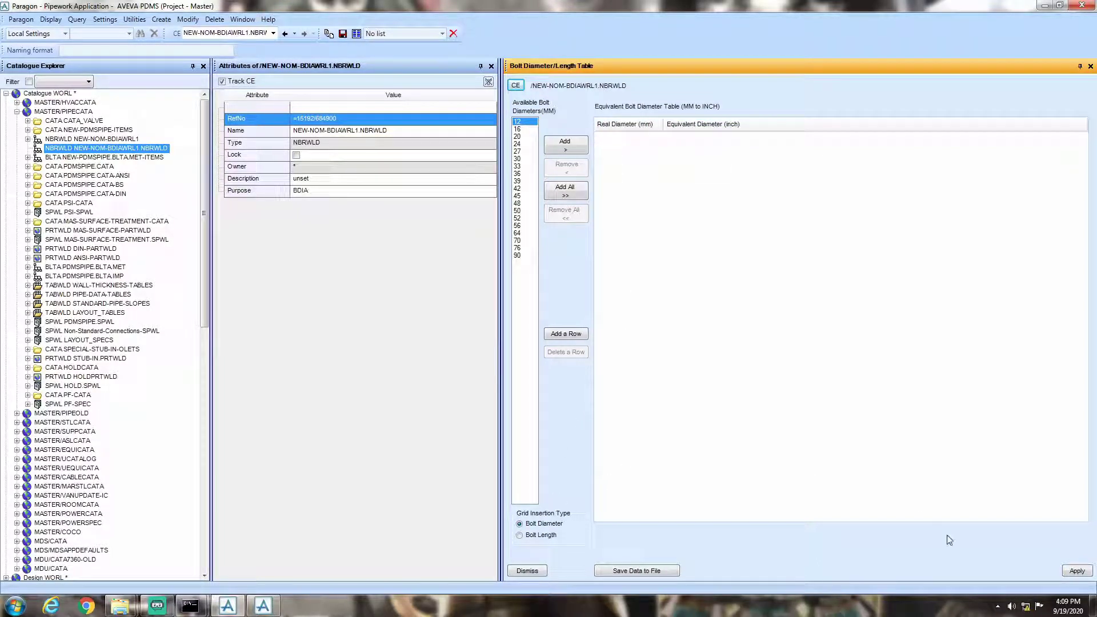
Close the panels and delete the test element NEW-NOM-BDIAWRL1.NBRWLD.
left_click(1090, 67)
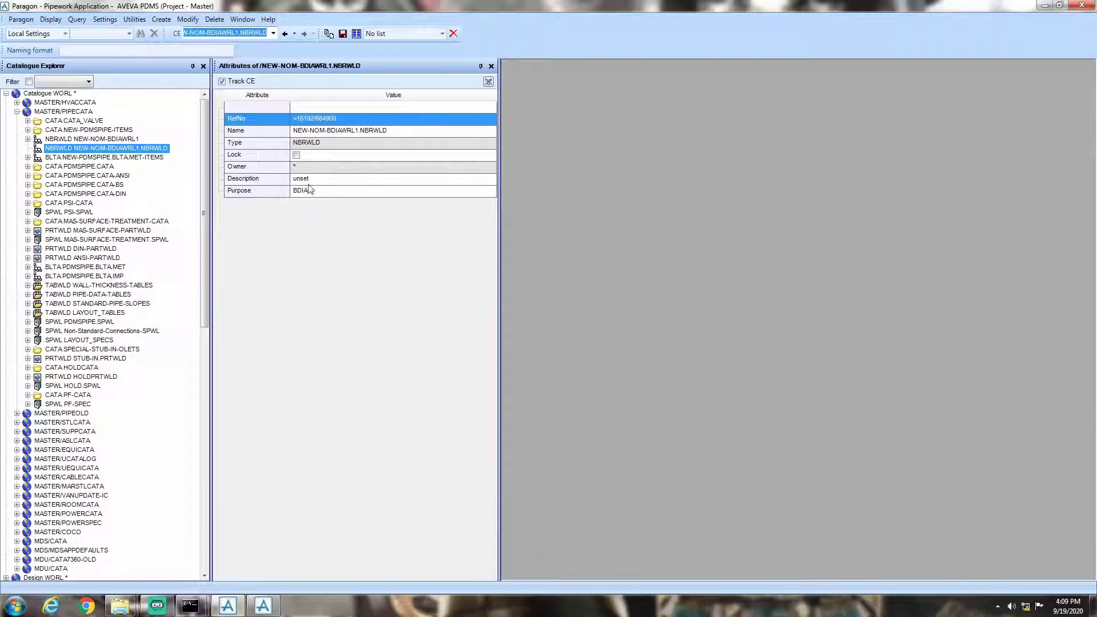
left_click(491, 66)
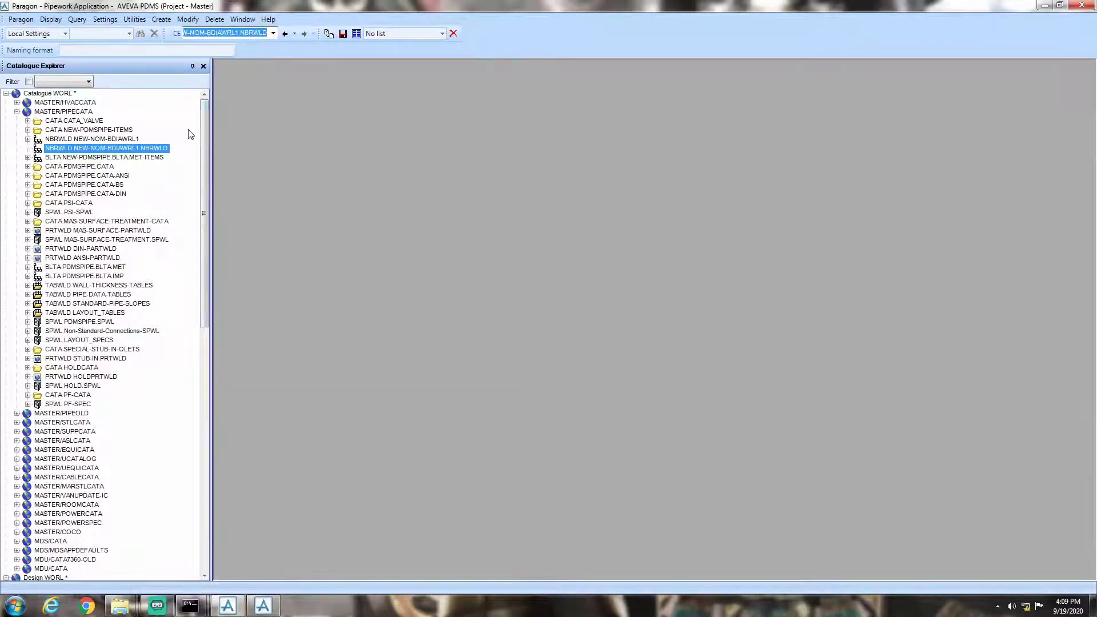
left_click(190, 147)
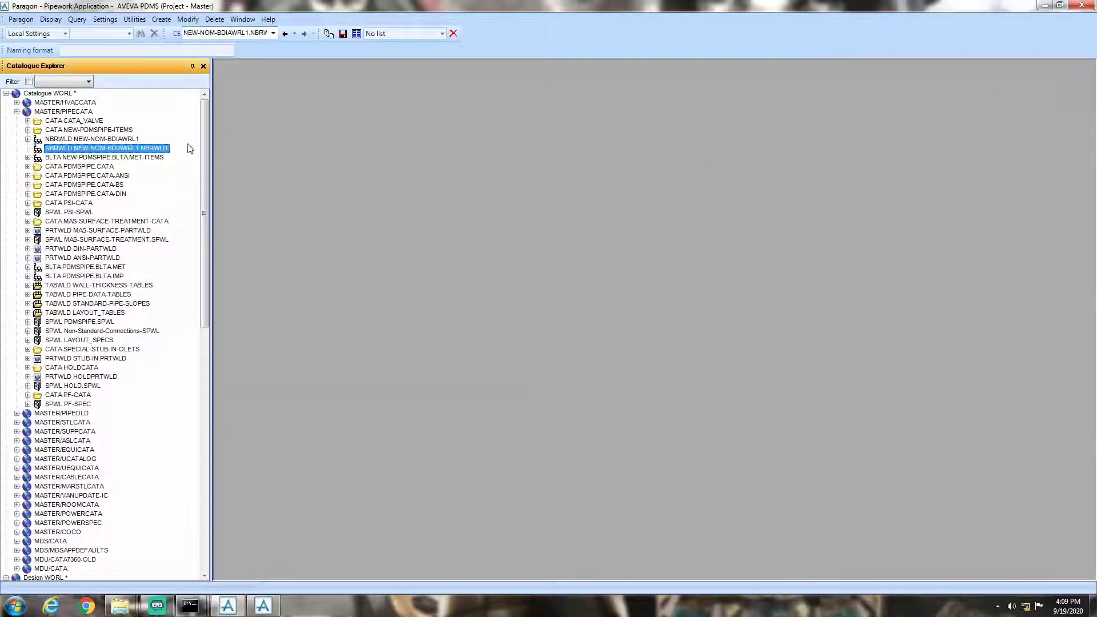
left_click(454, 33)
left_click(523, 316)
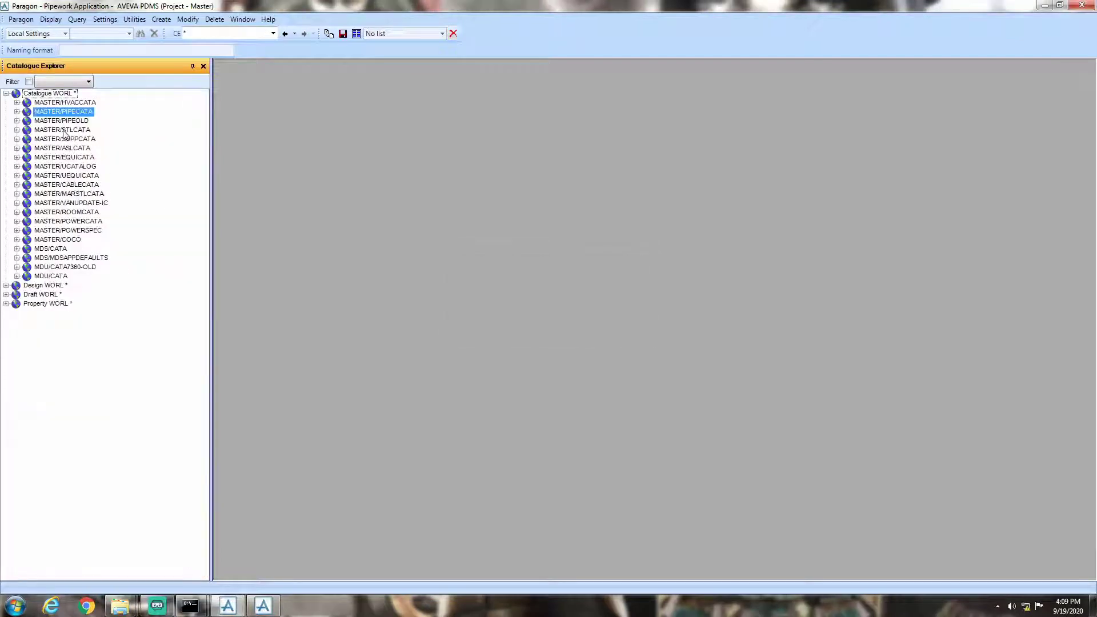
Expand MASTER/PIPECATA and open the original NEW-NOM-BDIAWRL1 Bolt Diameter/Length Table.
double_click(57, 112)
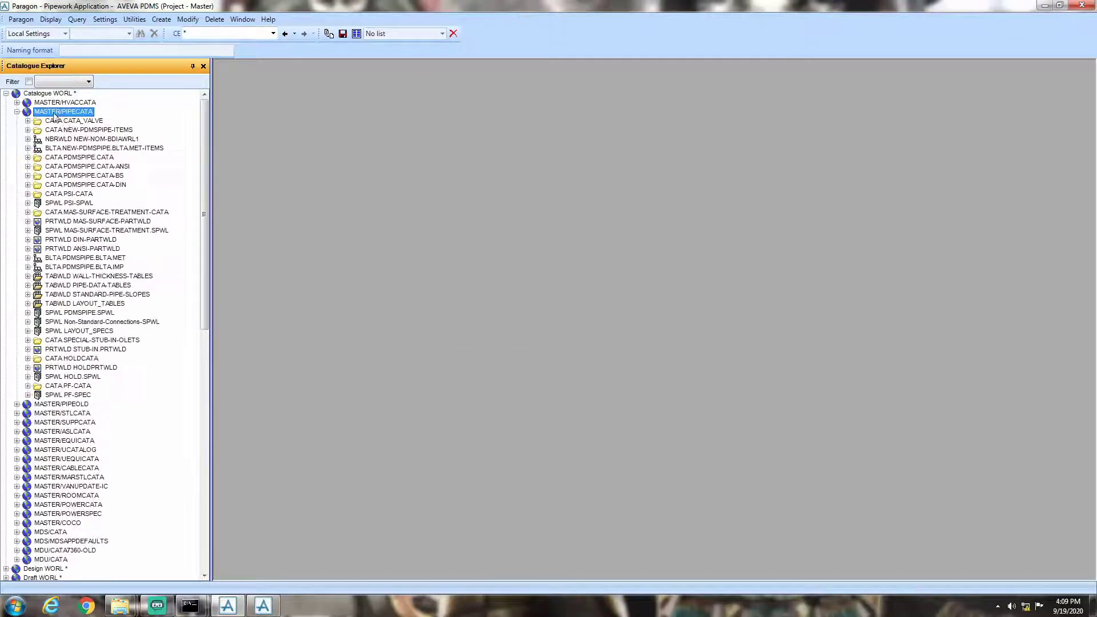
left_click(95, 140)
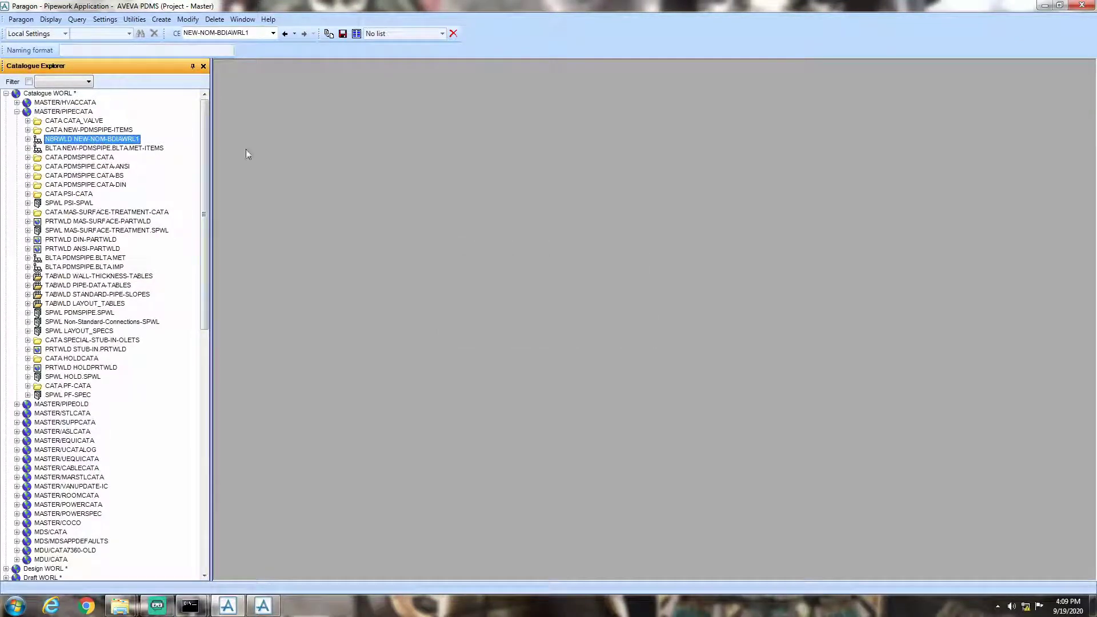
left_click(187, 20)
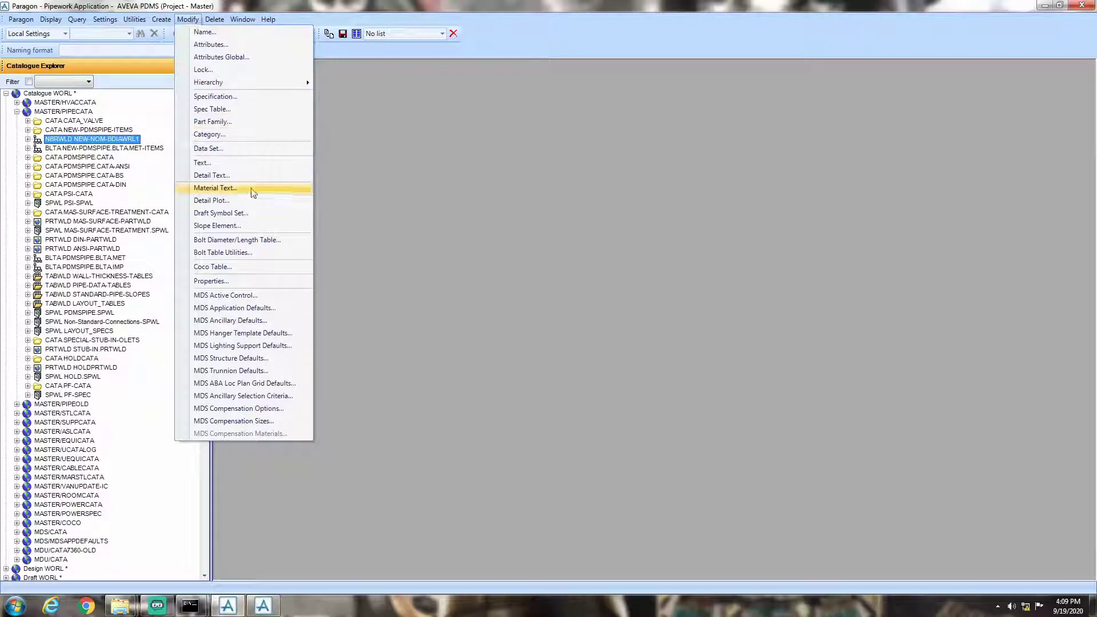
left_click(246, 239)
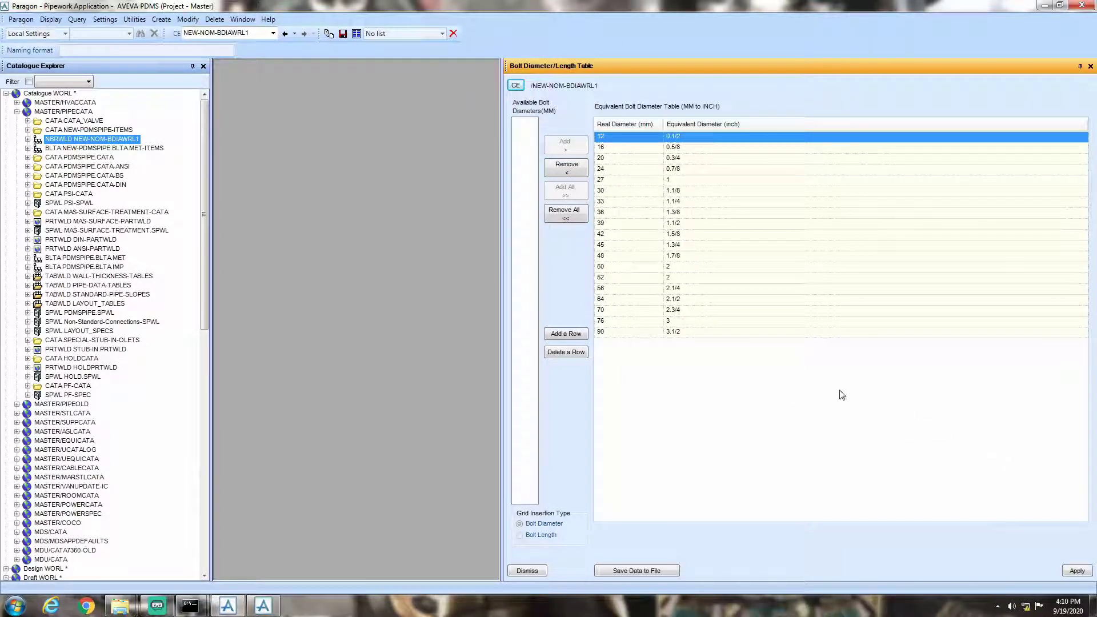
Expand NEW-NOM-BDIAWRL1 and set NOMINB 2's Incbore to 0.7500.
left_click(672, 149)
double_click(101, 140)
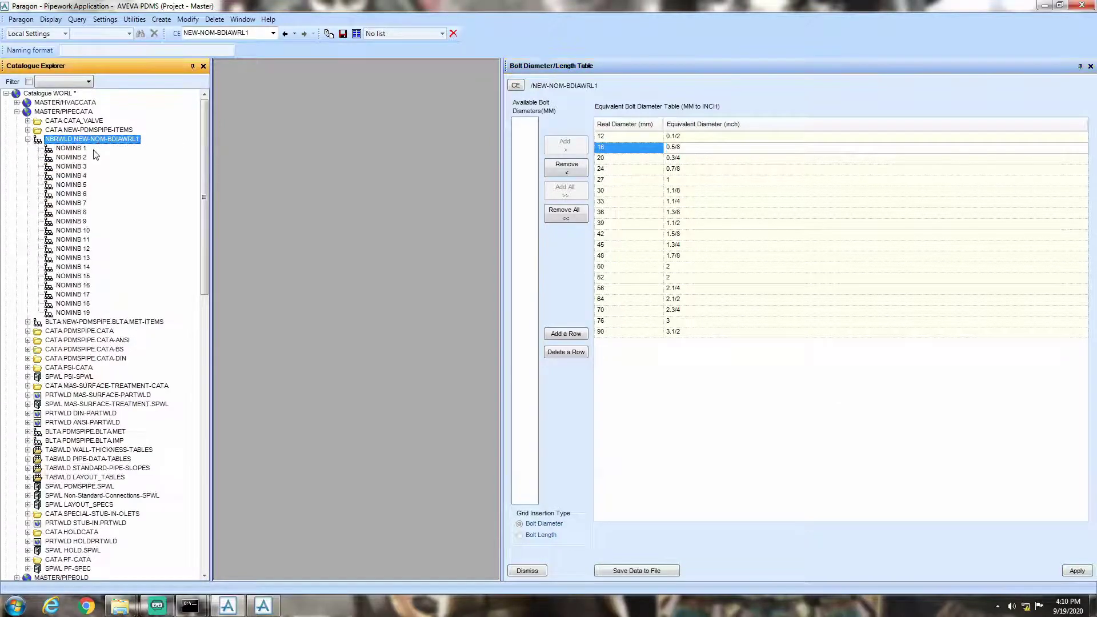
left_click(79, 159)
right_click(78, 160)
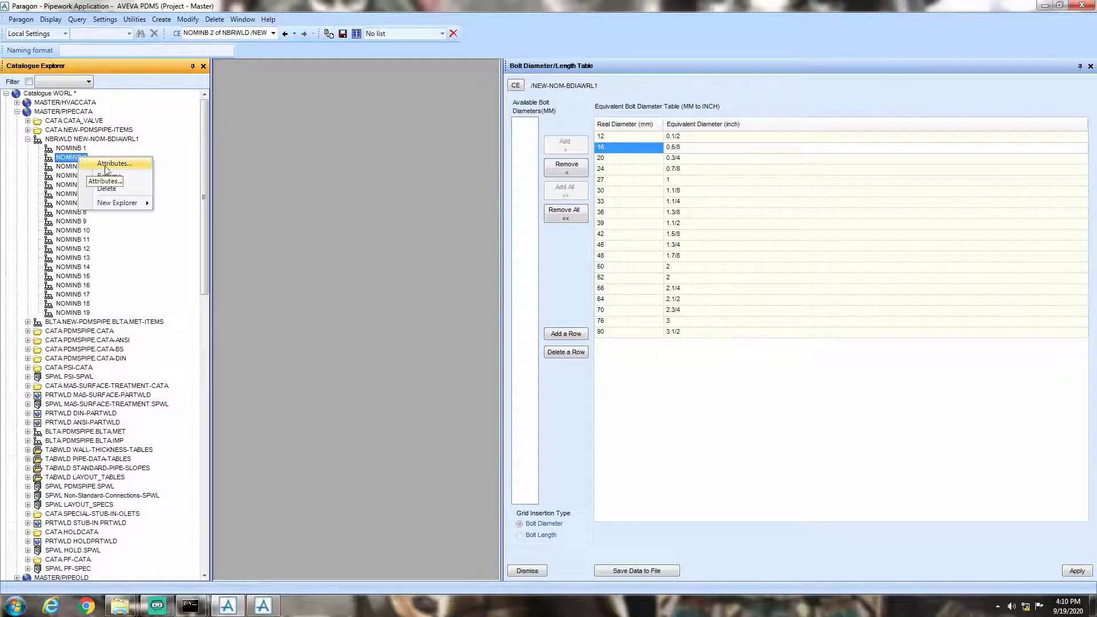
left_click(107, 171)
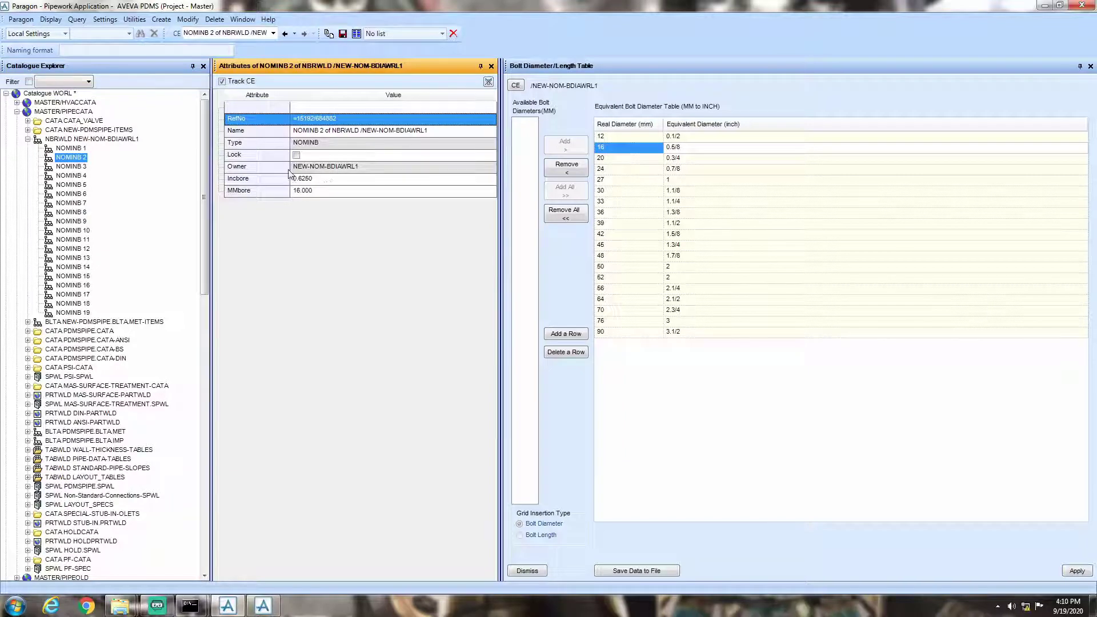
left_click(309, 178)
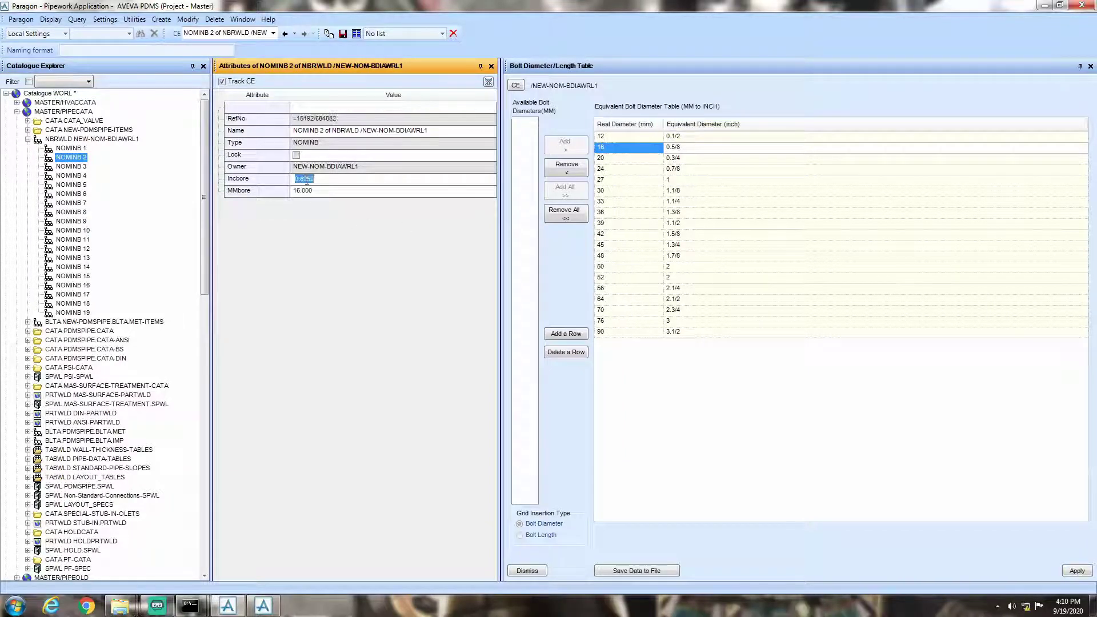
type("0.")
left_click(296, 190)
Set NOMINB 3's Incbore to 0.625 and load the bolt set into the table with CE.
left_click(80, 167)
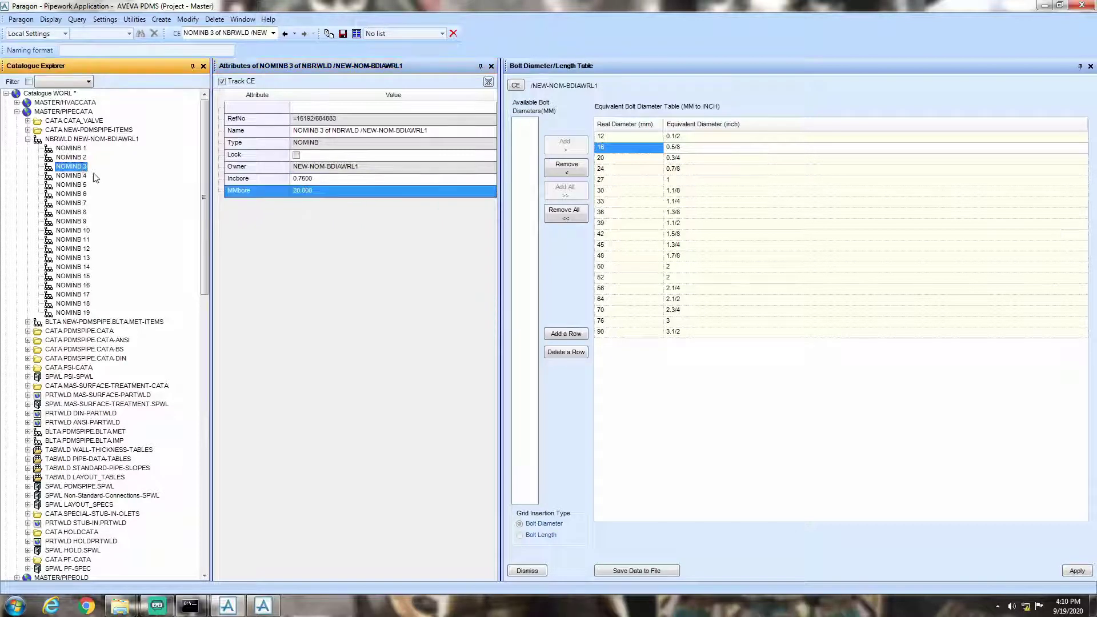
left_click(319, 178)
type("0.625")
key("Return")
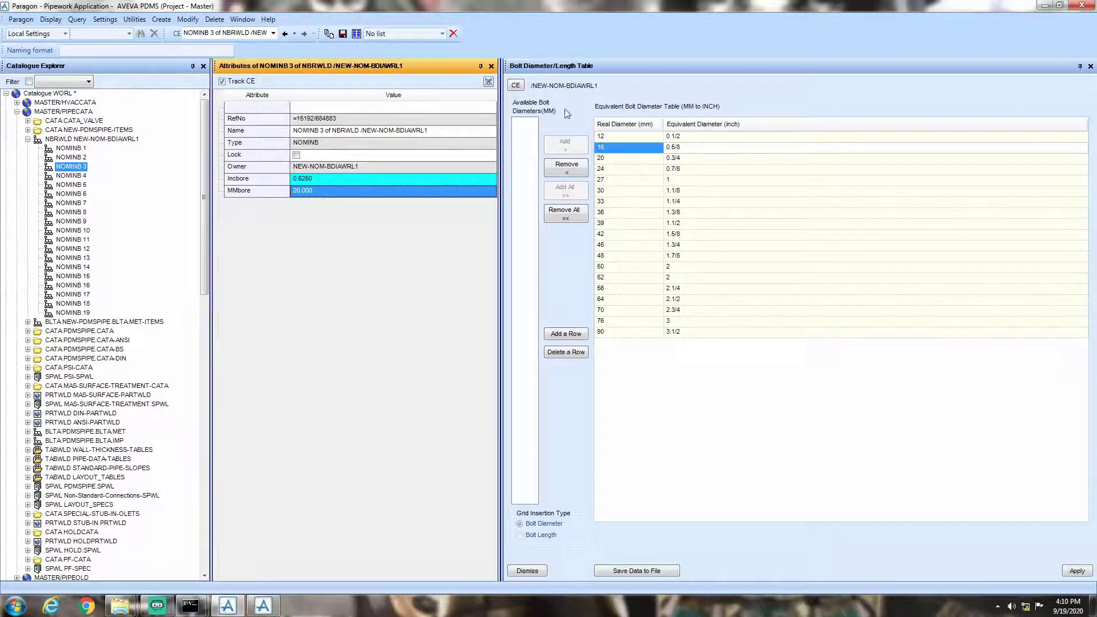
left_click(516, 86)
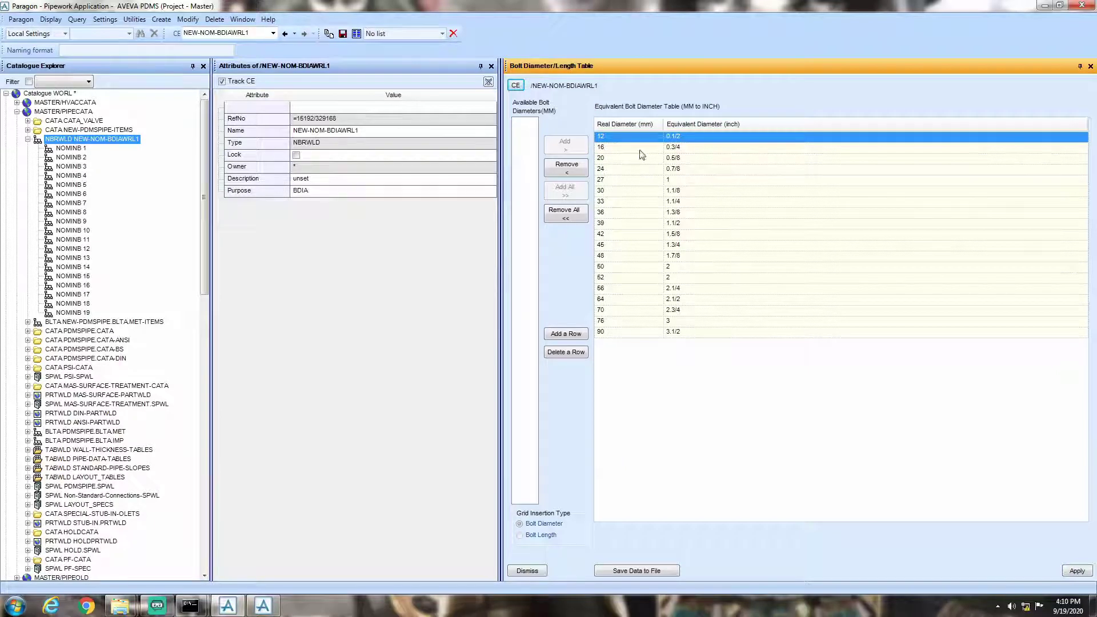
Apply the mm-to-inch bolt table and write it to the bolting-defaults file, twice, confirming each warning.
left_click(1077, 571)
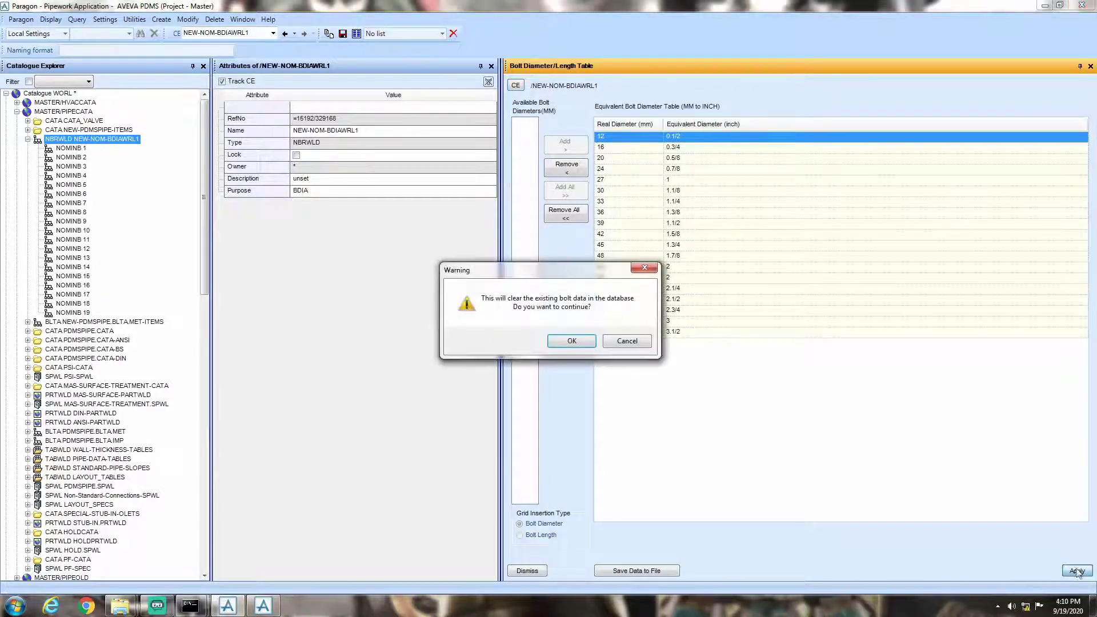
left_click(571, 343)
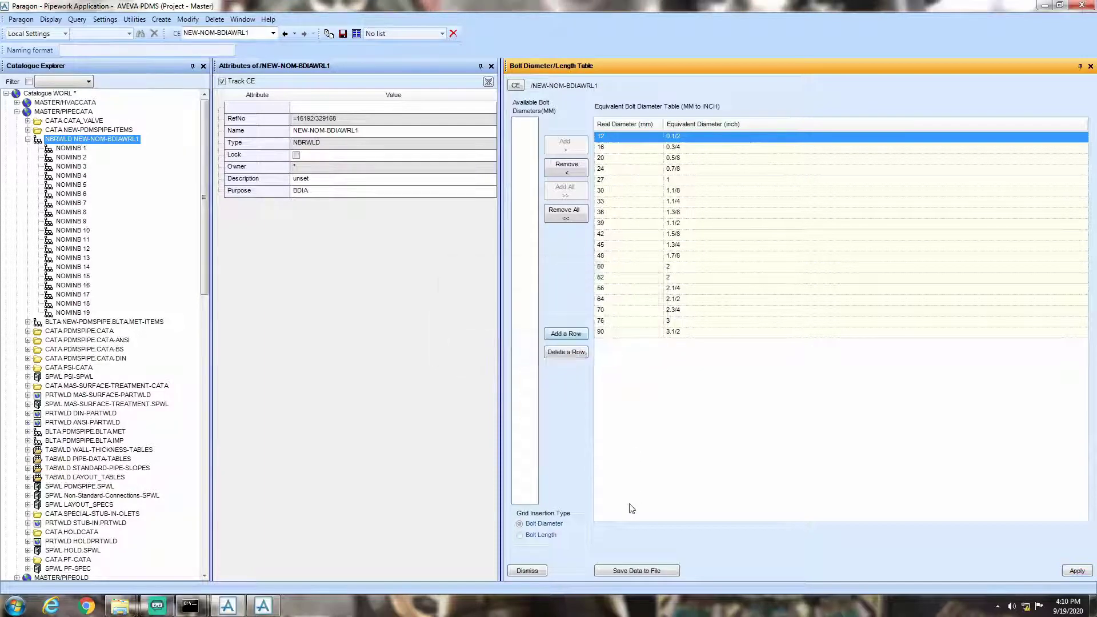
left_click(634, 571)
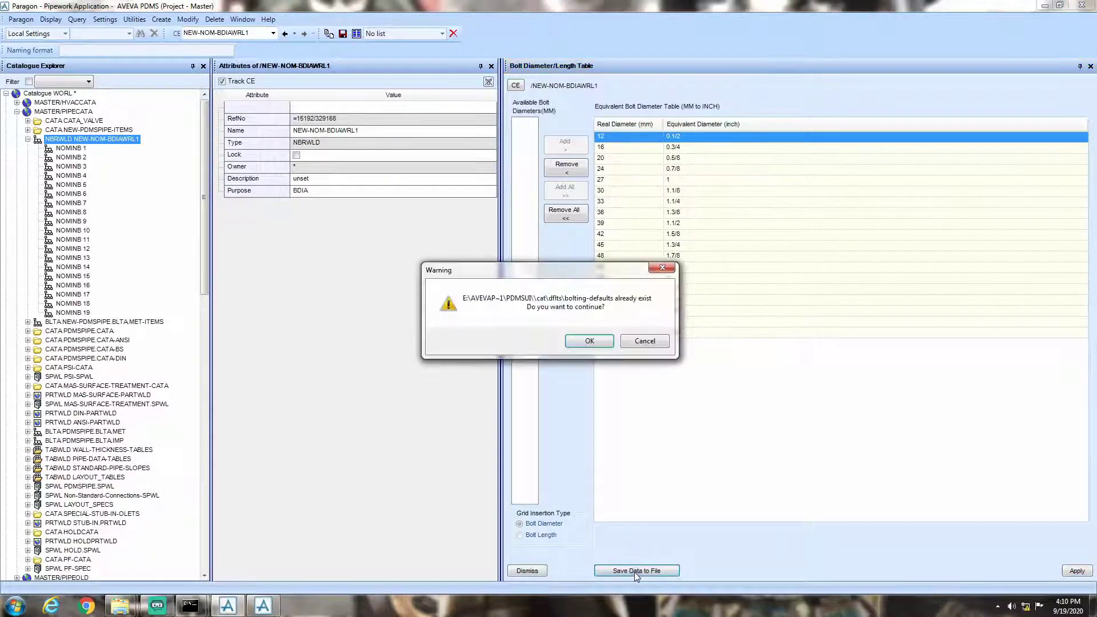
left_click(589, 342)
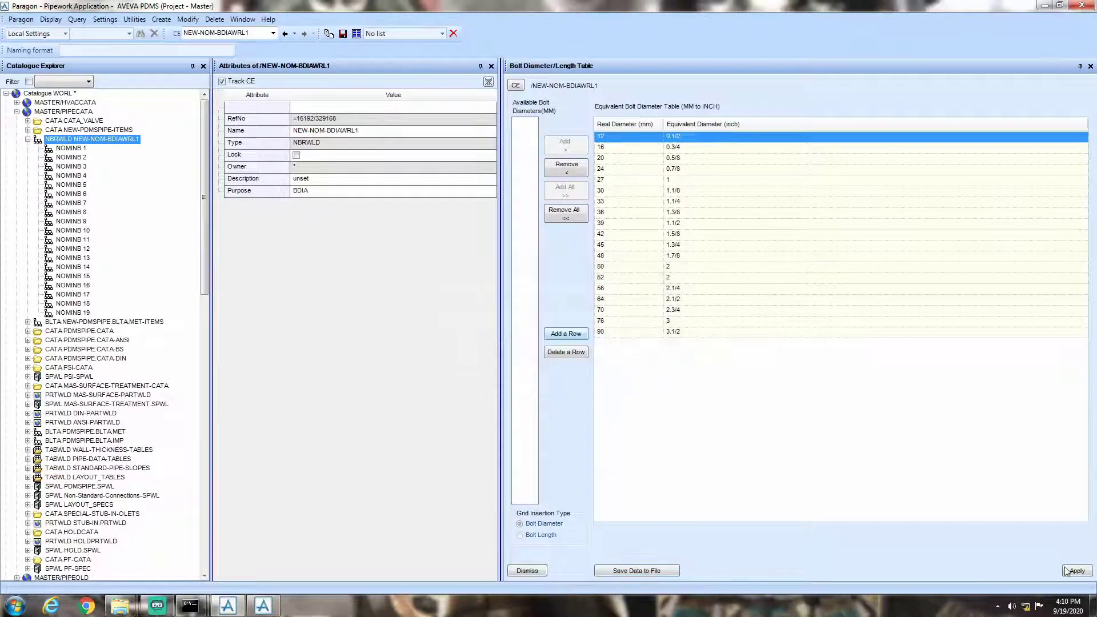
left_click(1067, 571)
left_click(583, 344)
left_click(617, 571)
left_click(580, 343)
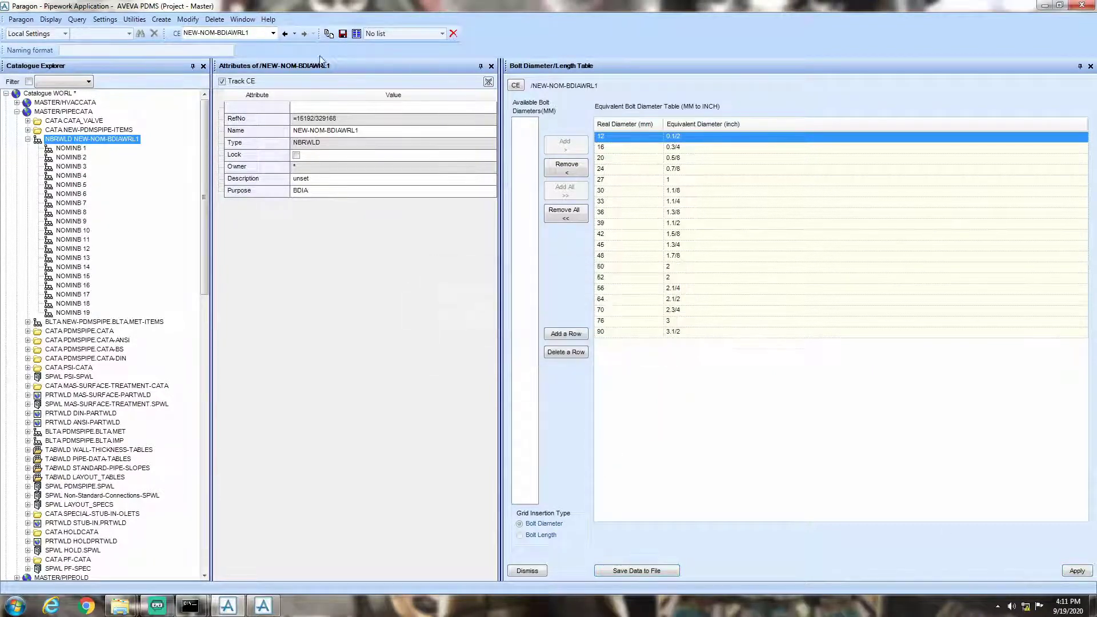
Save the catalogue work with Save Work, answering Yes, twice.
left_click(343, 33)
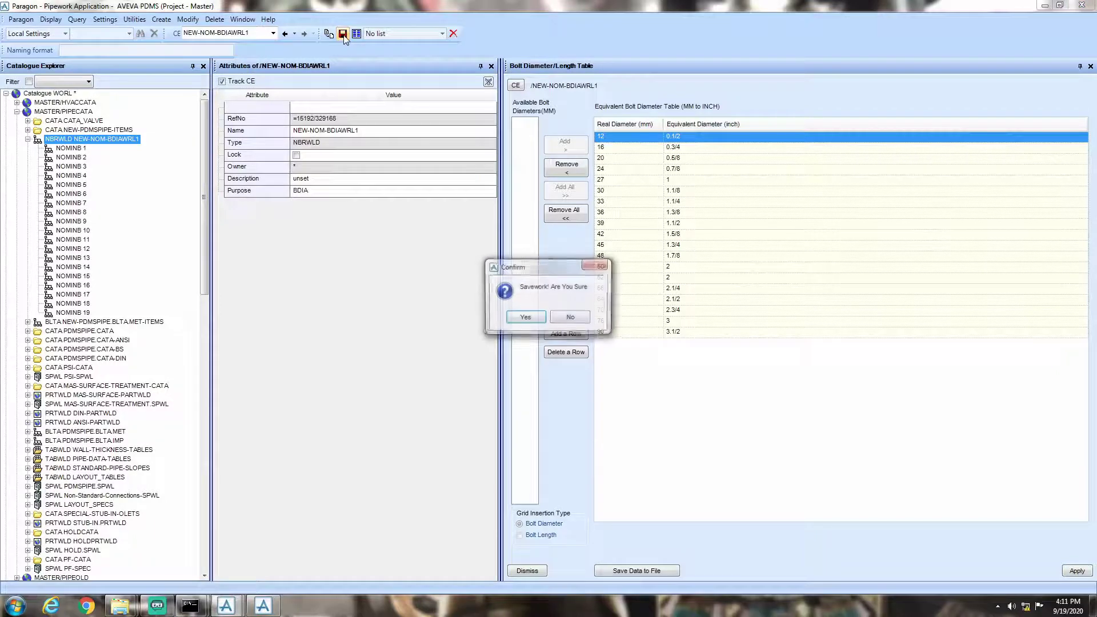
left_click(527, 317)
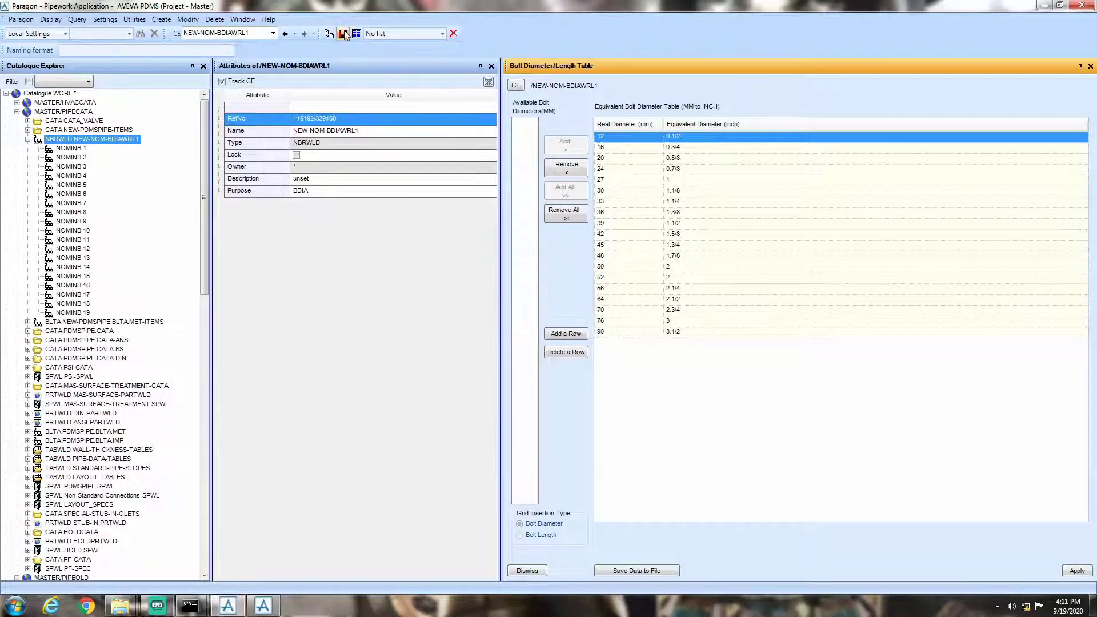
left_click(343, 34)
left_click(527, 316)
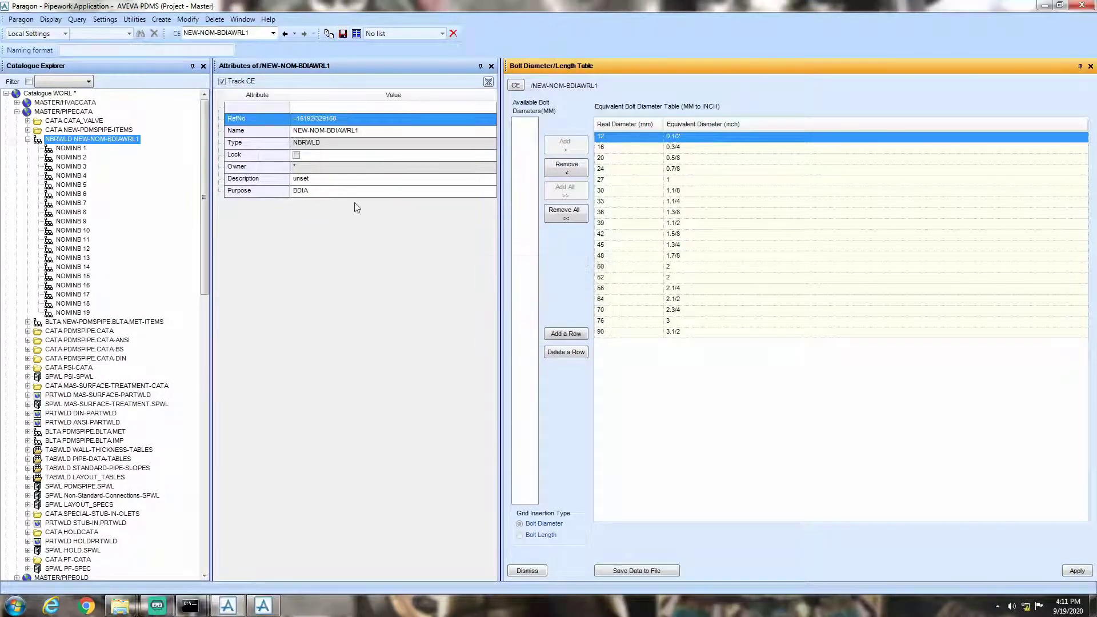
left_click(565, 334)
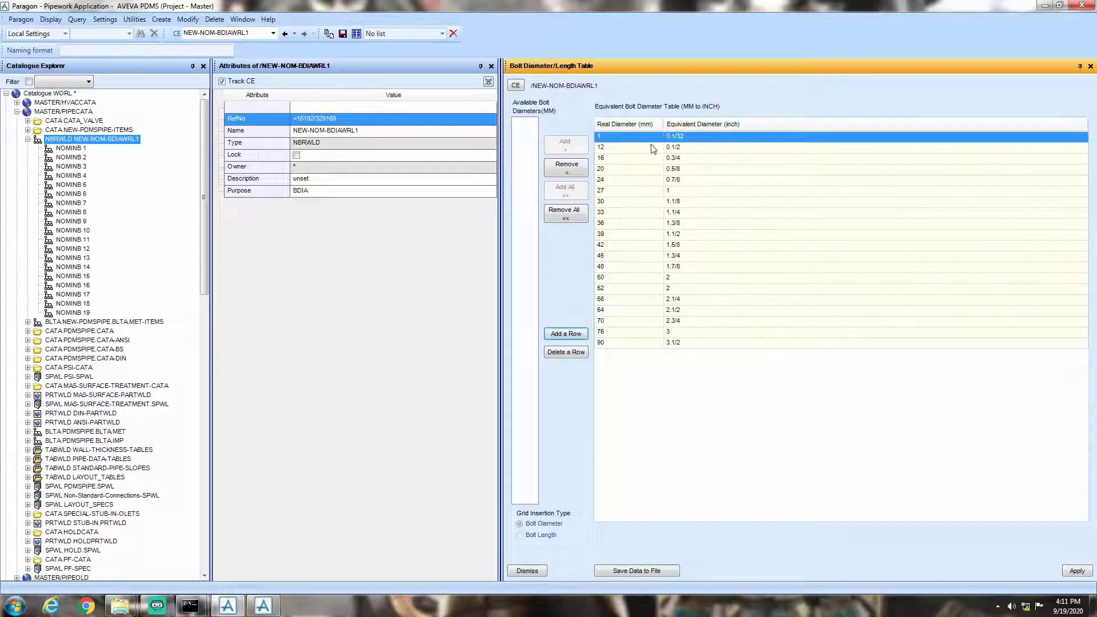
left_click(632, 136)
type("0")
left_click(684, 136)
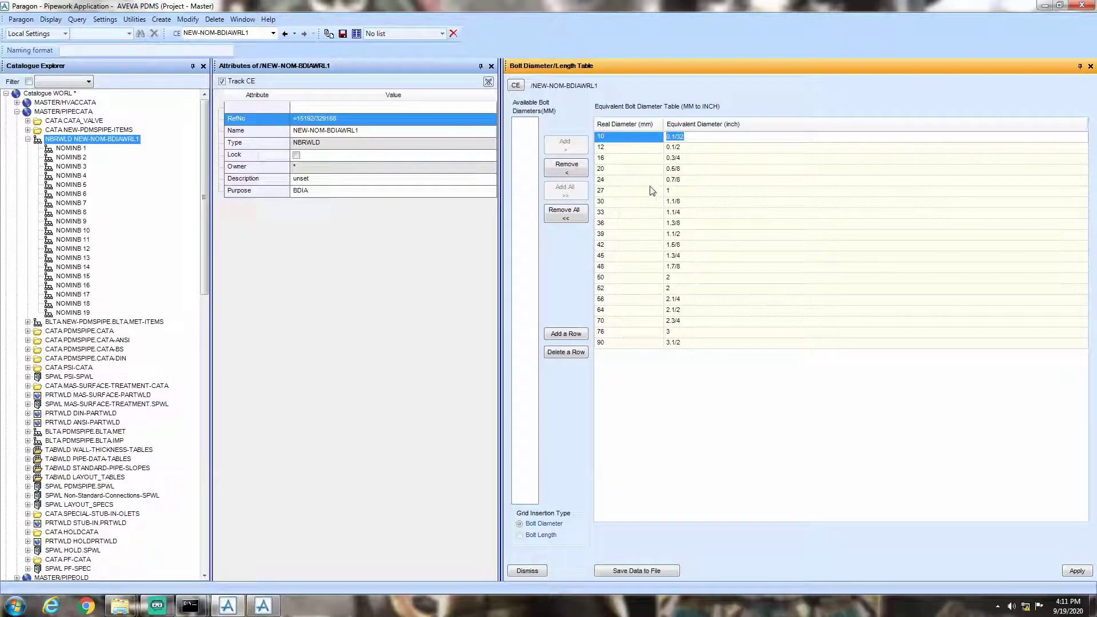
left_click(617, 136)
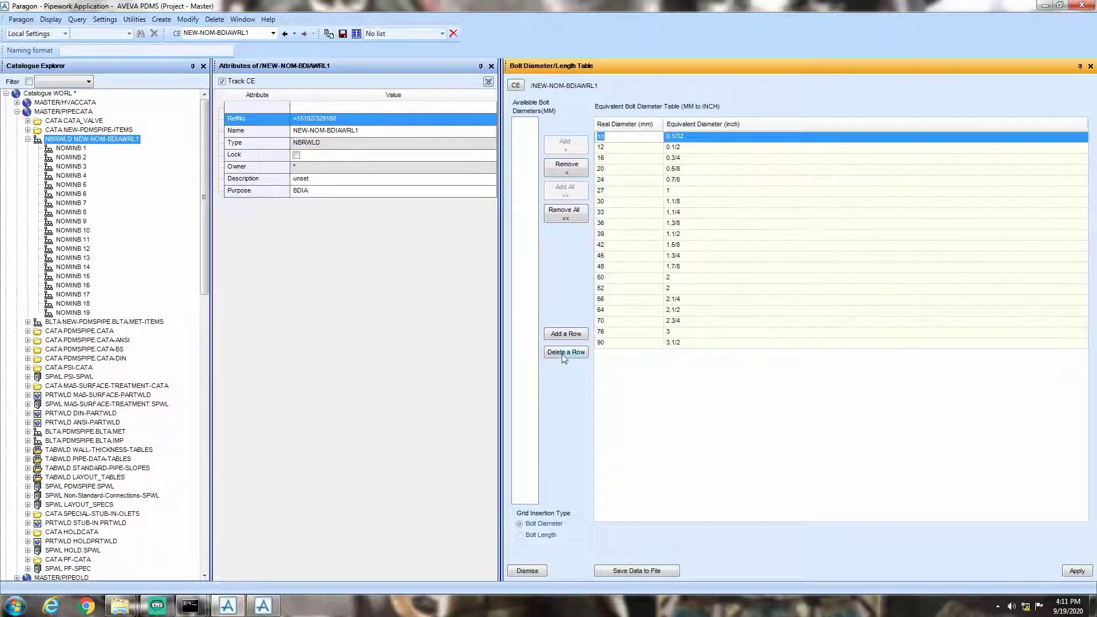
left_click(562, 352)
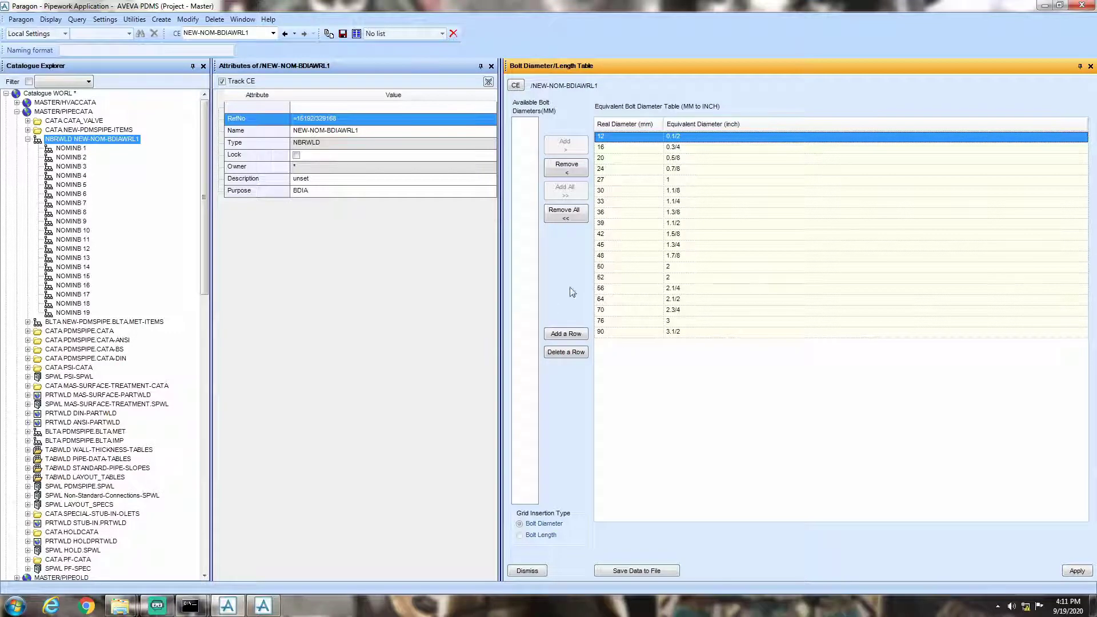
Save the Paragon catalogue work with Yes, then bring the Isodraft session forward.
left_click(342, 33)
left_click(525, 318)
left_click(263, 605)
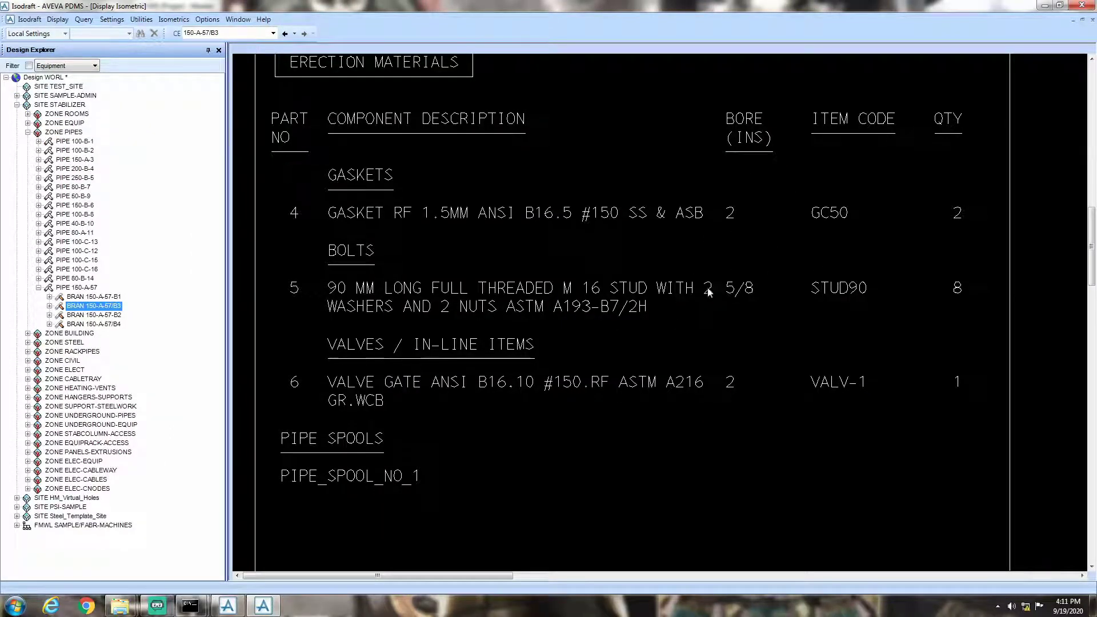
Run Get Work to load the latest database changes into Isodraft, then save its work.
left_click(29, 19)
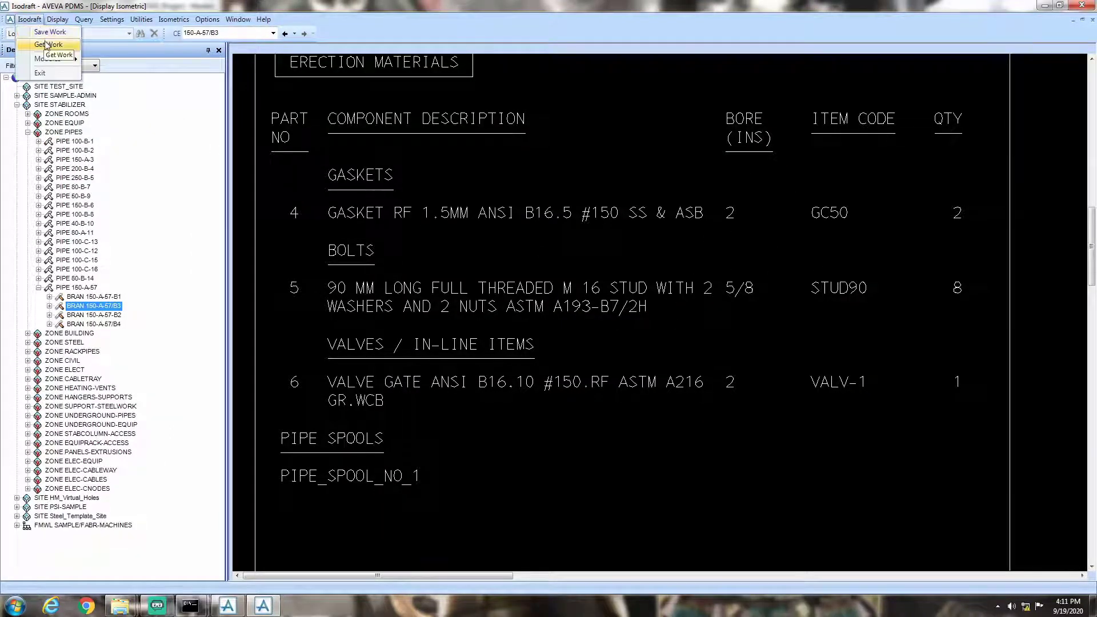
left_click(48, 45)
left_click(30, 19)
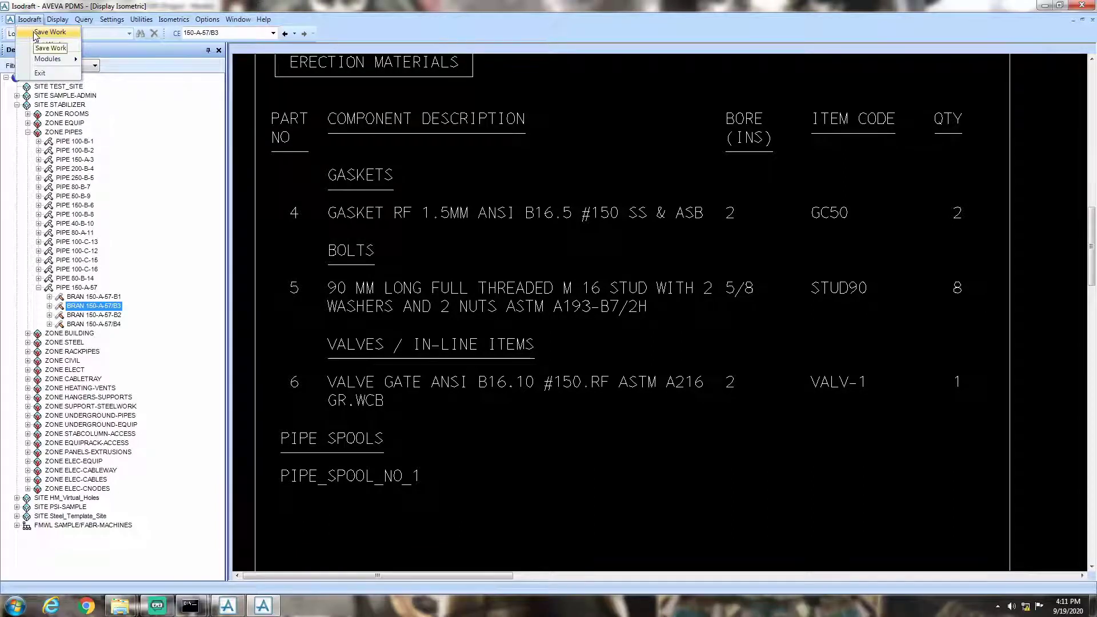
left_click(36, 35)
left_click(526, 322)
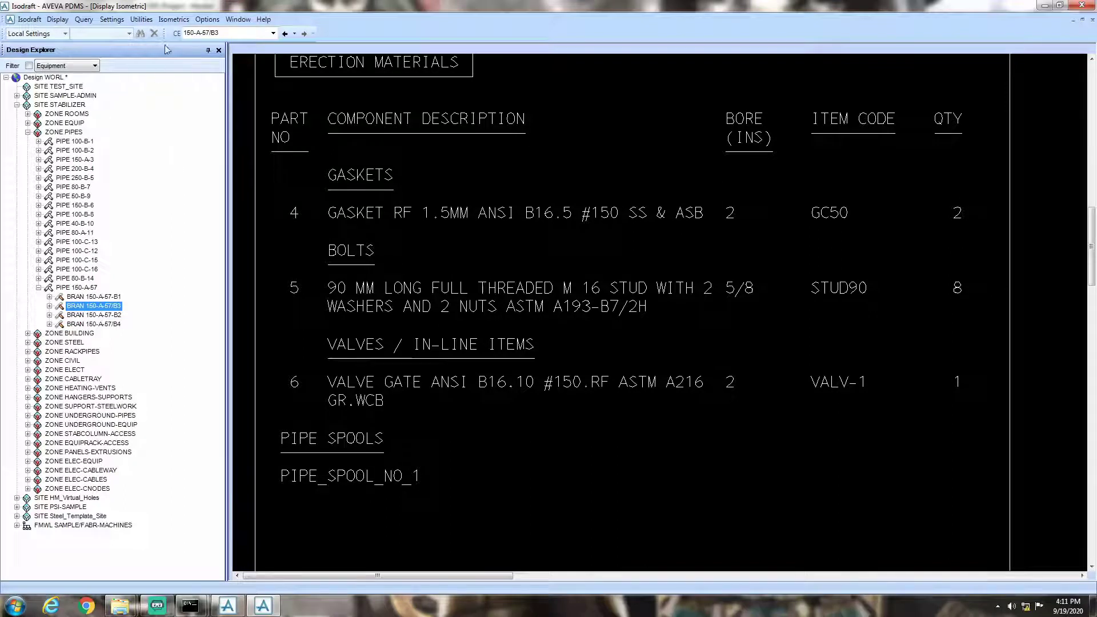
Generate a standard isometric using the Company option set and previewisostd.txt.
left_click(174, 20)
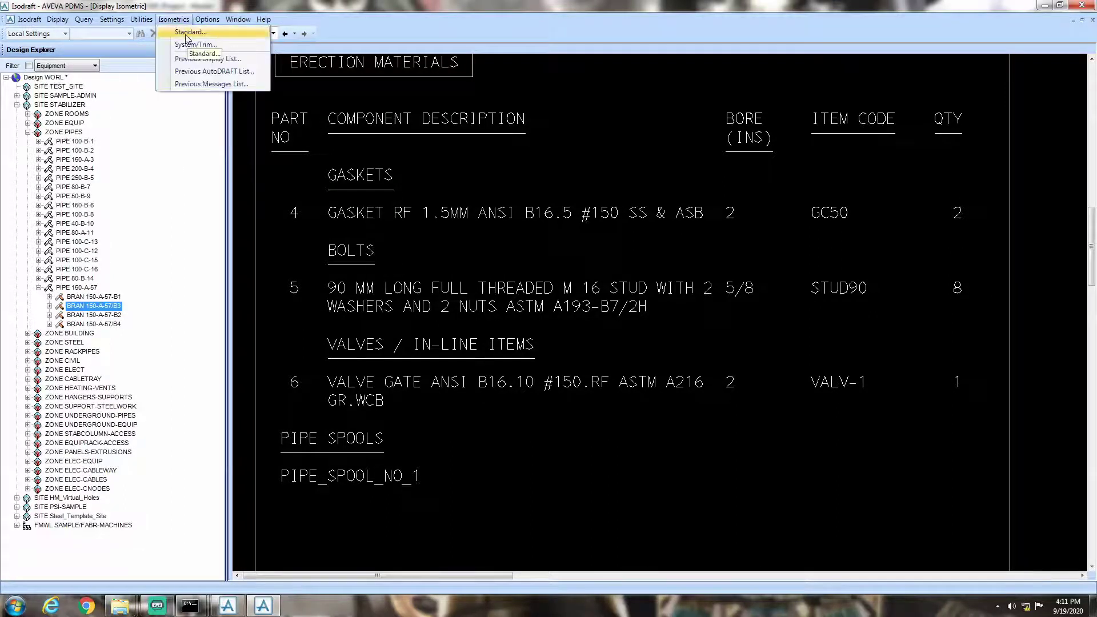
left_click(188, 33)
left_click(449, 130)
left_click(446, 137)
left_click_drag(539, 169, 542, 207)
left_click(426, 174)
left_click(409, 247)
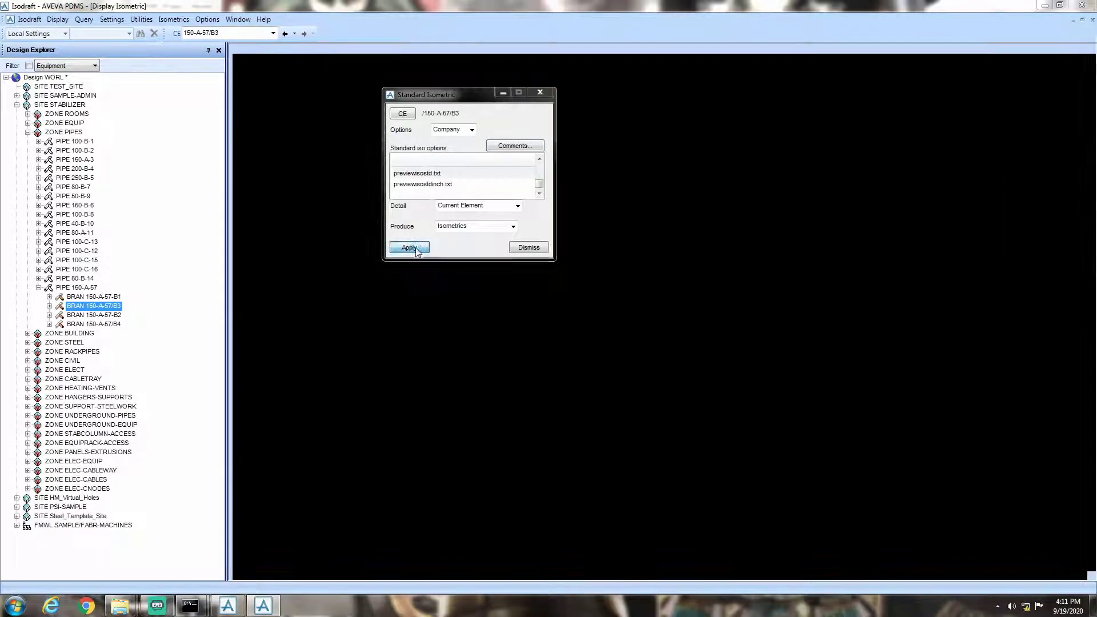
Rearrange the Messages, settings and AutoDRAFT windows and compare the bolt bores with Paragon's table.
left_click_drag(416, 183, 682, 226)
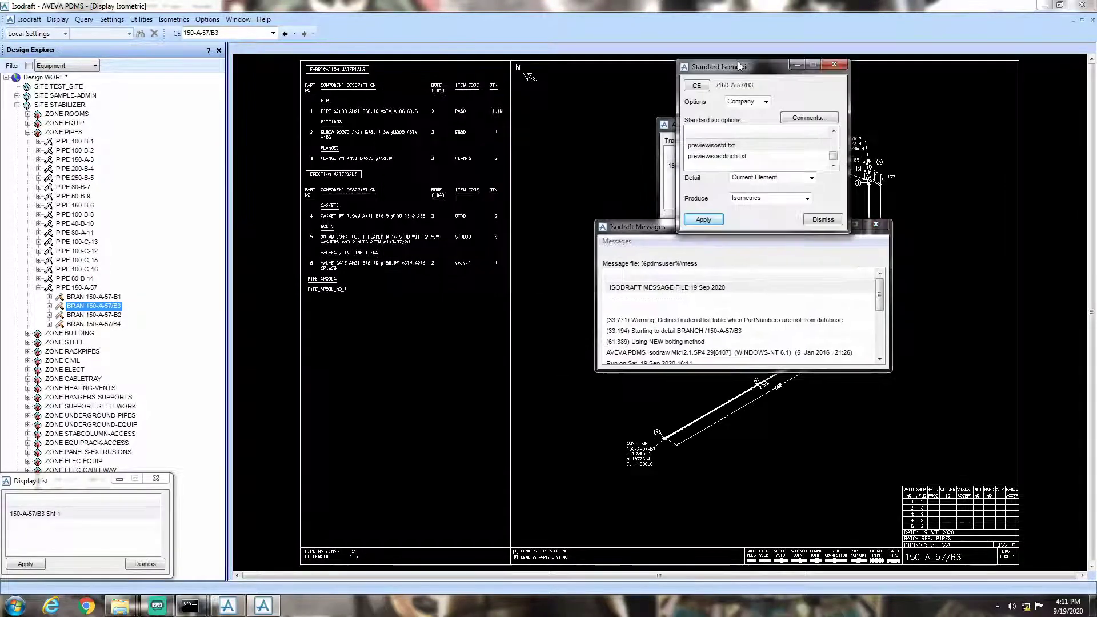
left_click_drag(739, 67, 796, 62)
scroll(579, 322, "up", 3)
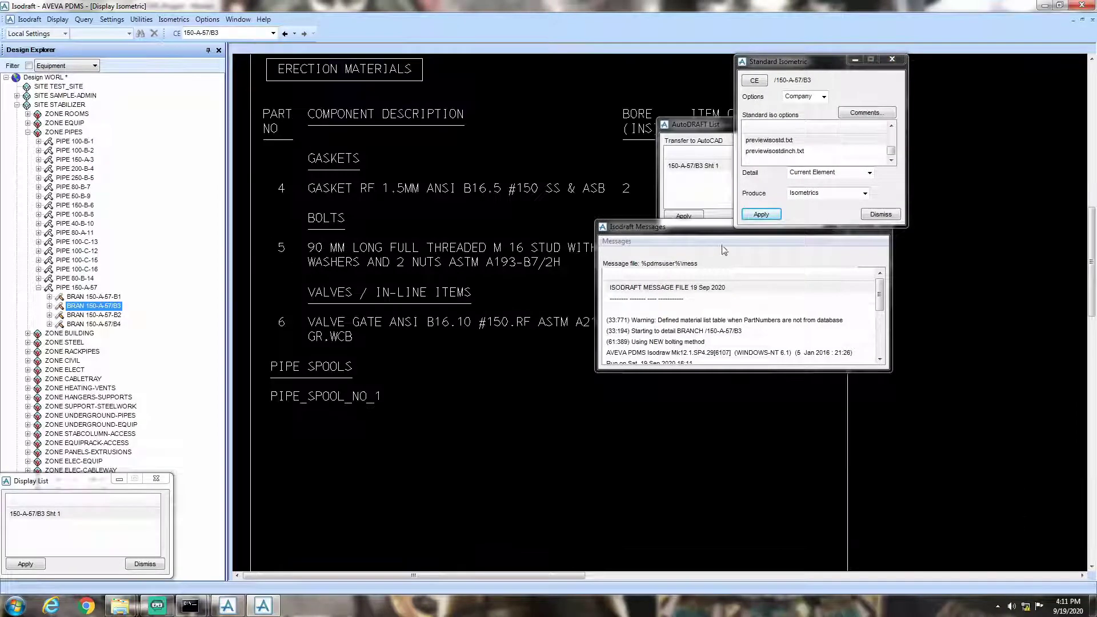
left_click_drag(718, 242, 914, 275)
left_click_drag(705, 141, 487, 107)
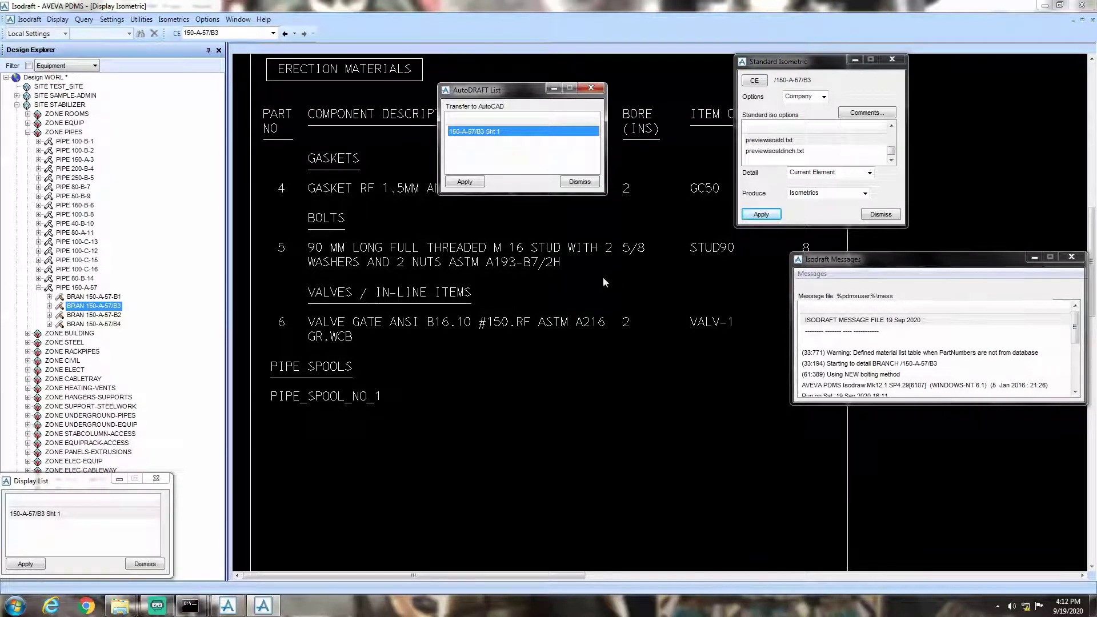
left_click(219, 614)
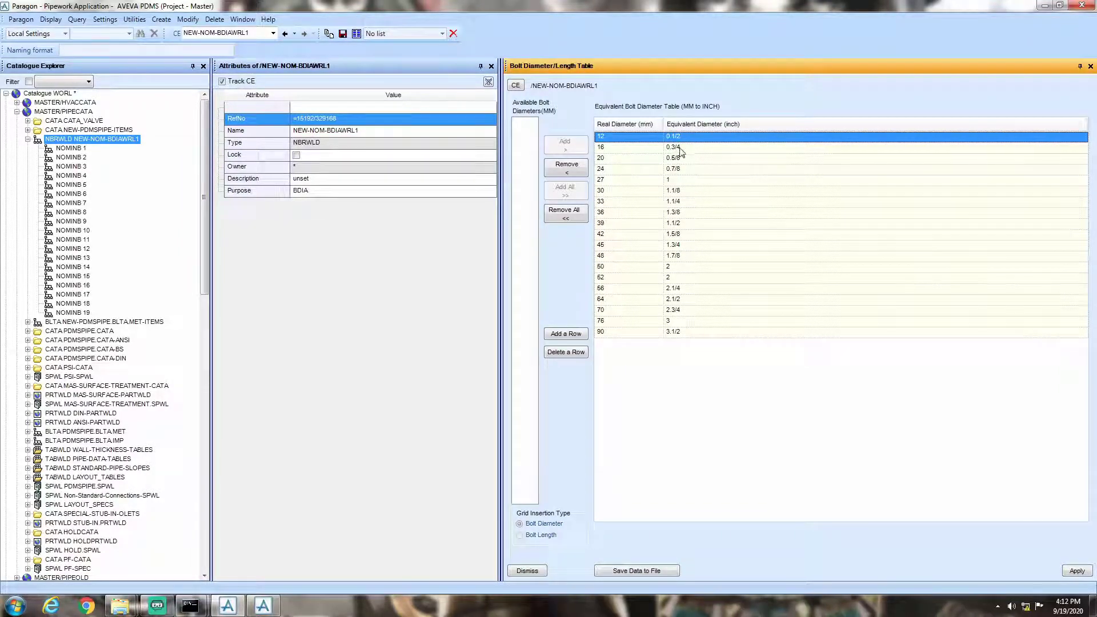
left_click(232, 610)
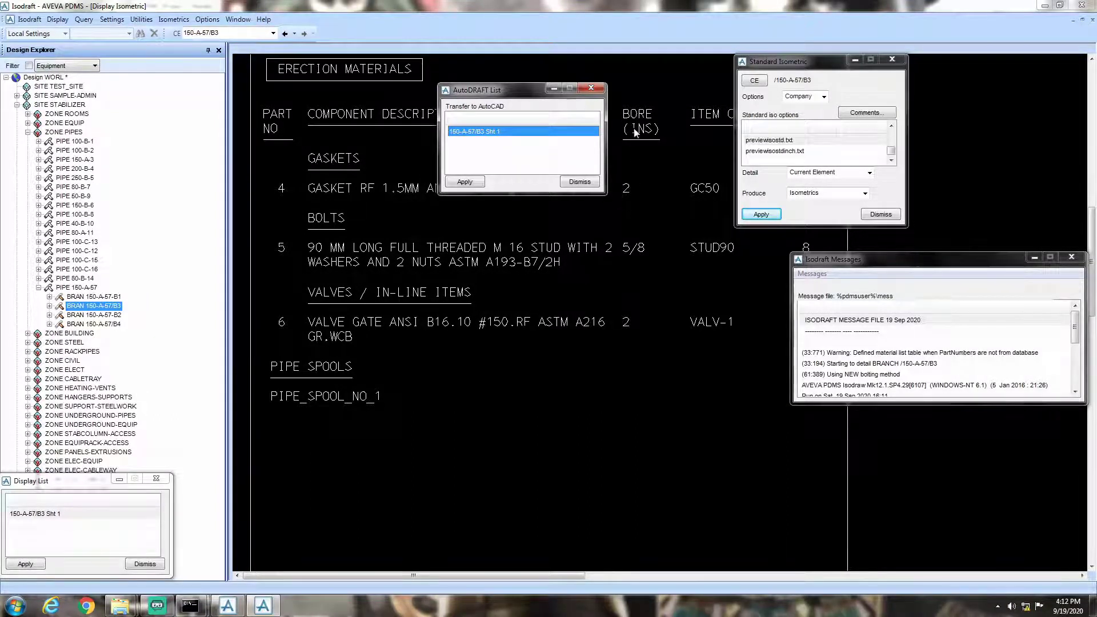
Close the AutoDRAFT List, Standard Isometric, Messages and Display List windows.
left_click(591, 88)
left_click(892, 60)
left_click(156, 478)
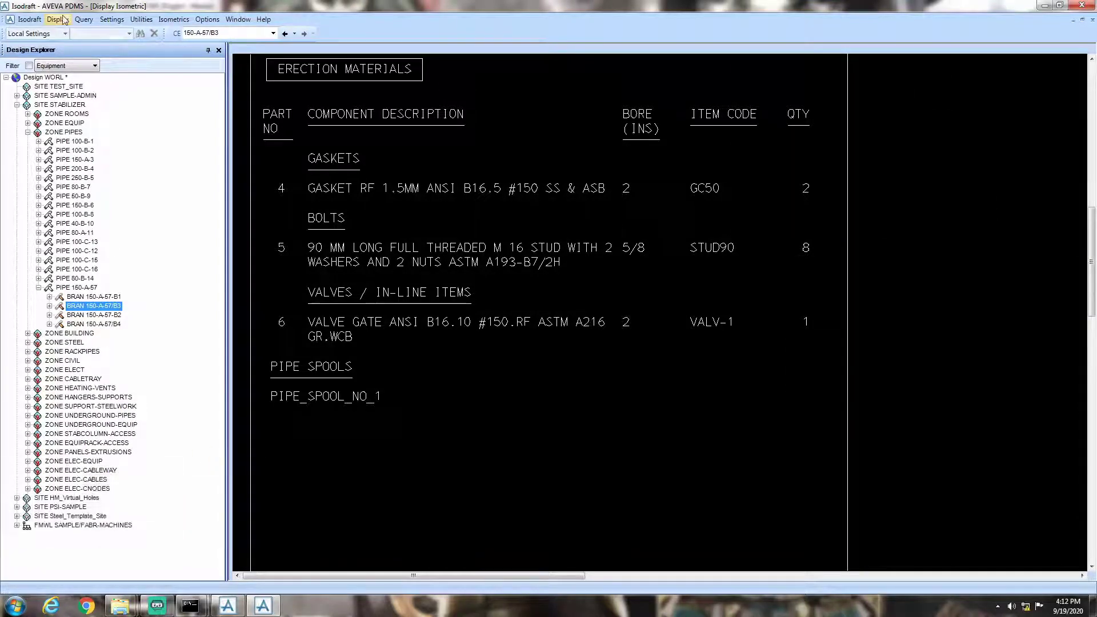
Show the Command Window and enter ISODRAFT to restart the module.
left_click(64, 20)
left_click(71, 100)
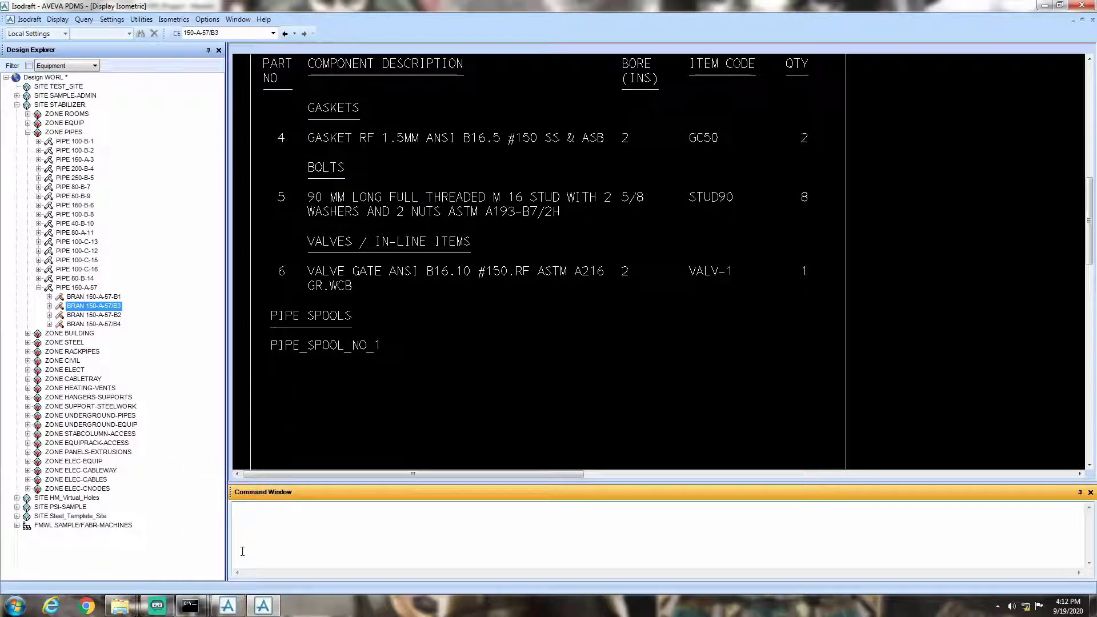
type("ISODRAFT")
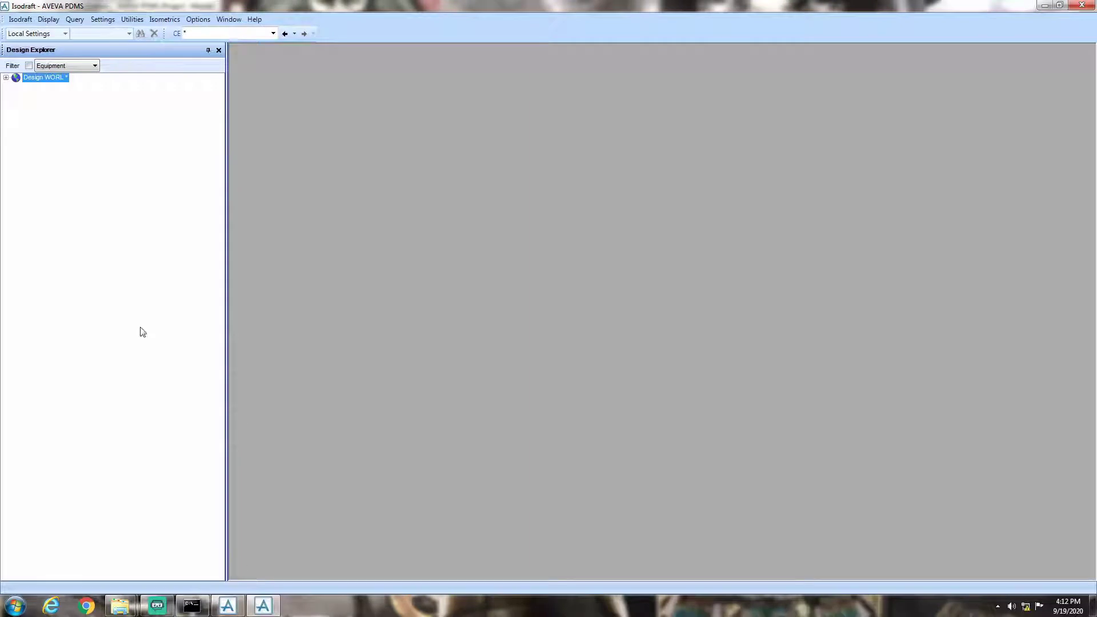
Expand SITE STABILIZER > ZONE PIPES > PIPE 150-A-57 and make branch 150-A-57/B3 current.
double_click(64, 79)
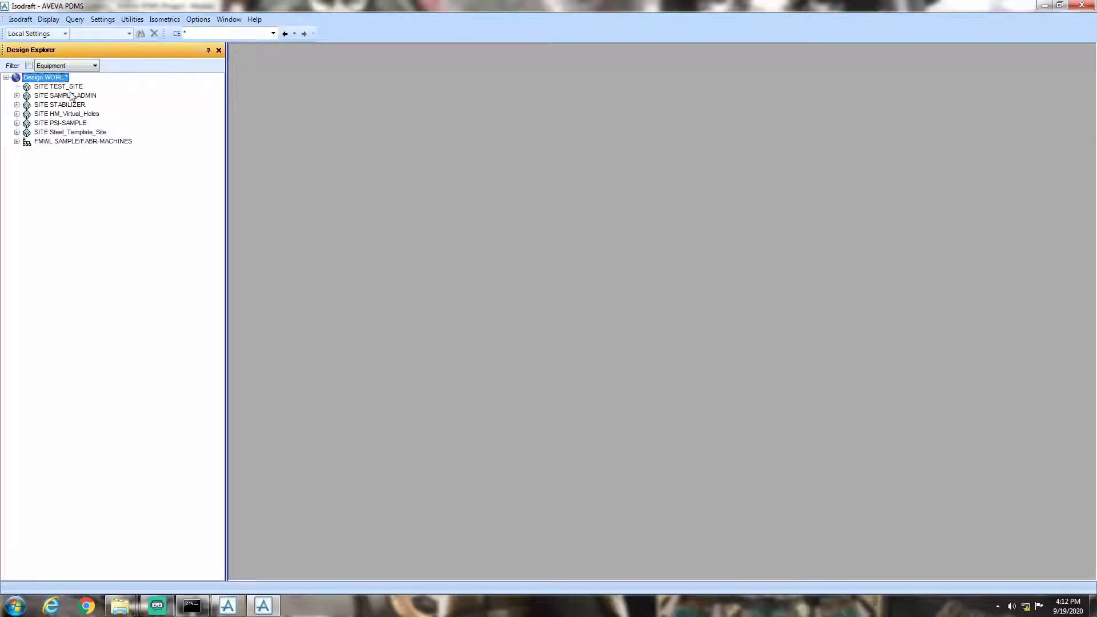
double_click(80, 106)
double_click(76, 132)
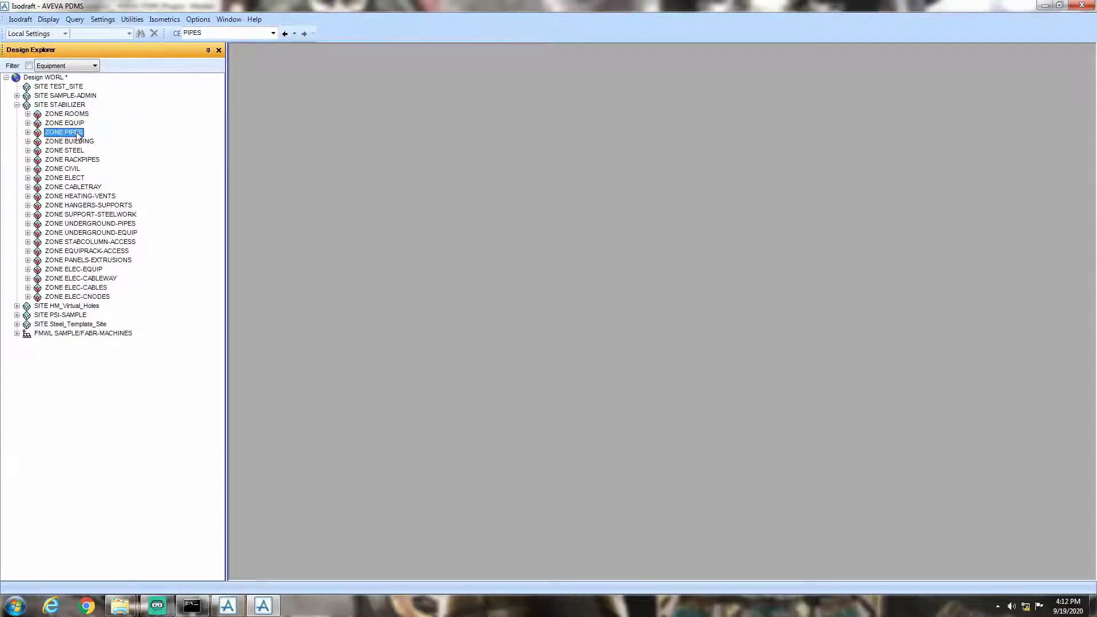
double_click(84, 288)
left_click(94, 307)
Produce the standard isometric for 150-A-57/B3 with Company options and previewisostd.txt.
left_click(165, 19)
left_click(175, 32)
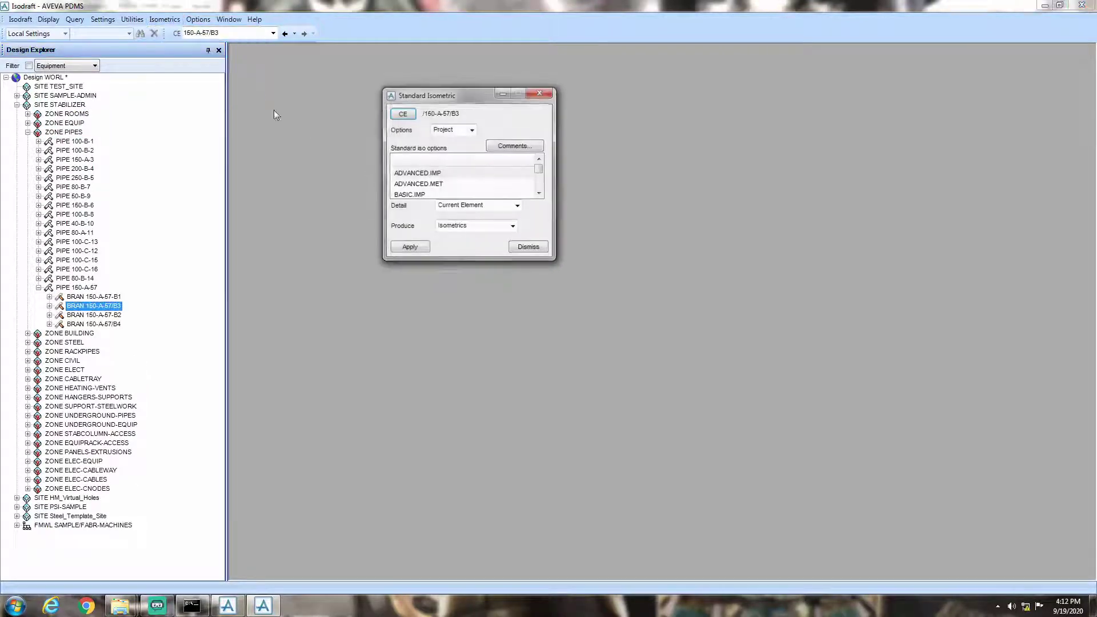
left_click(472, 130)
left_click(447, 148)
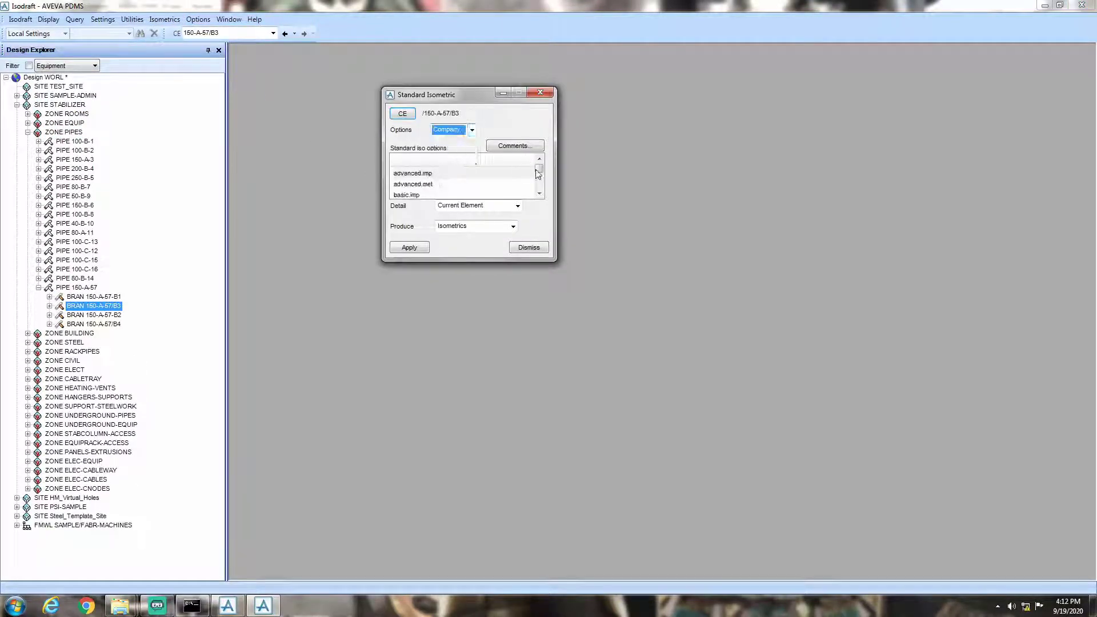
left_click(540, 192)
left_click(437, 173)
left_click(409, 248)
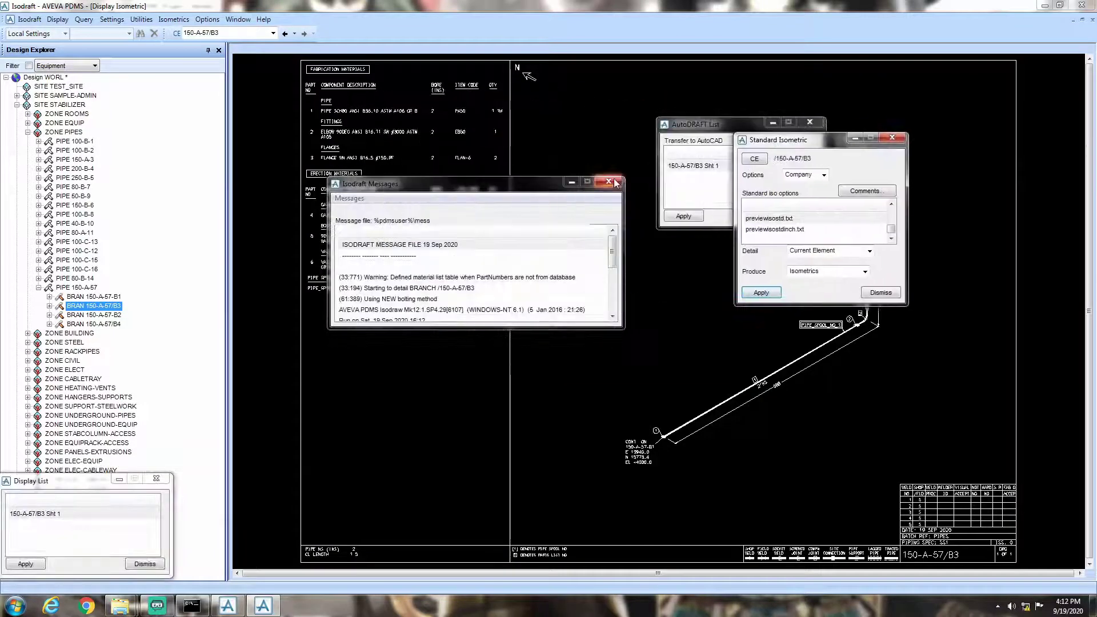
scroll(324, 208, "up", 3)
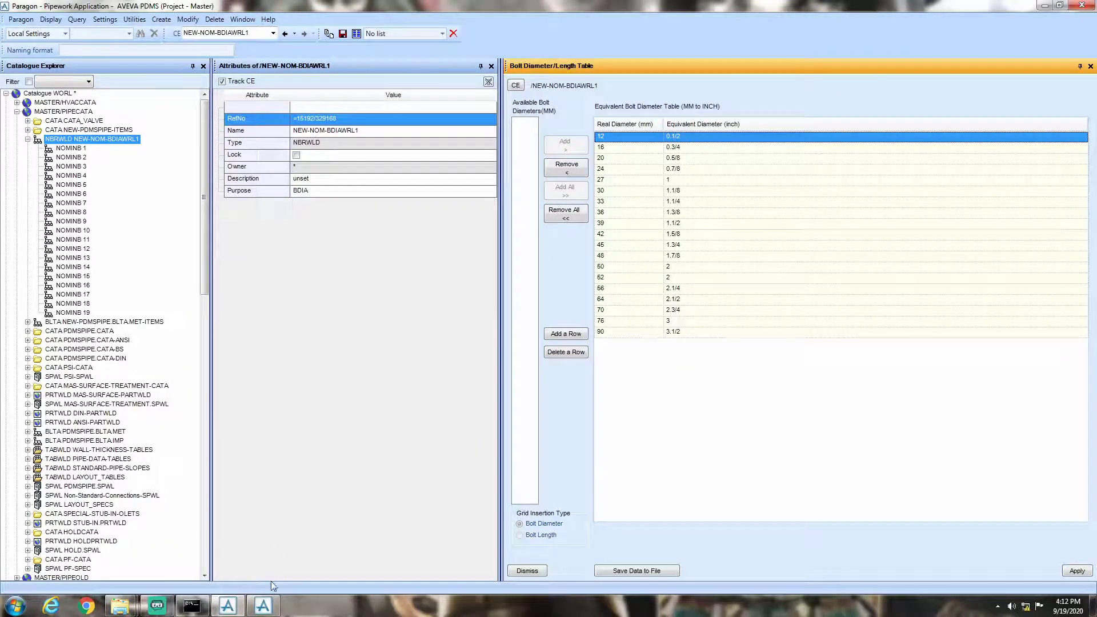
Close the Standard Isometric, AutoDRAFT List and Display List dialogs and return to Paragon's bolt table.
left_click(263, 605)
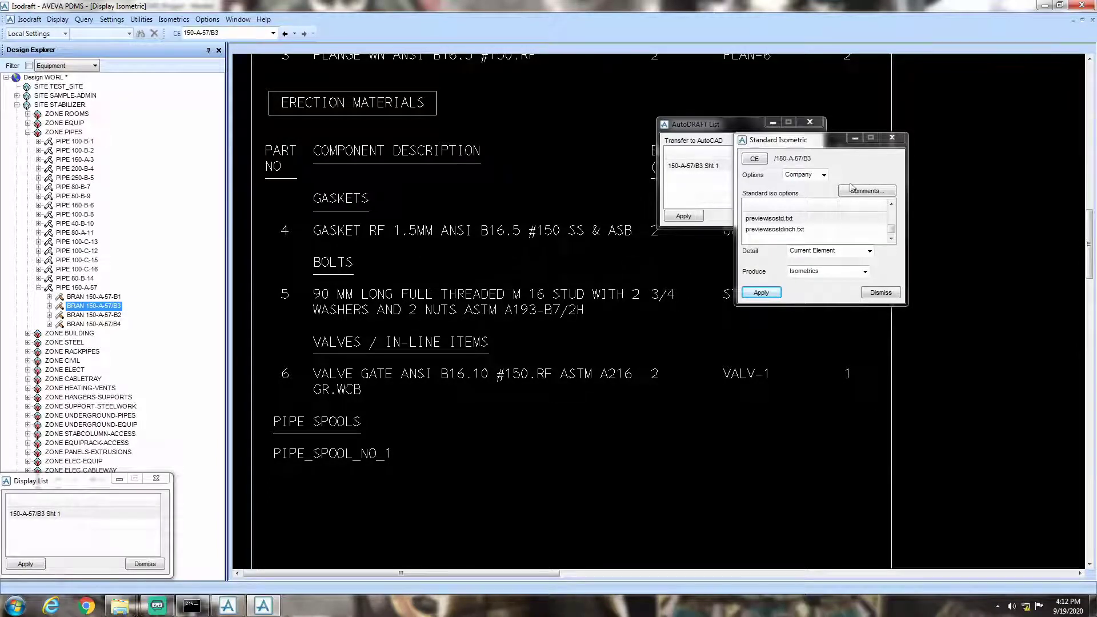
left_click(892, 137)
left_click(810, 122)
left_click(156, 479)
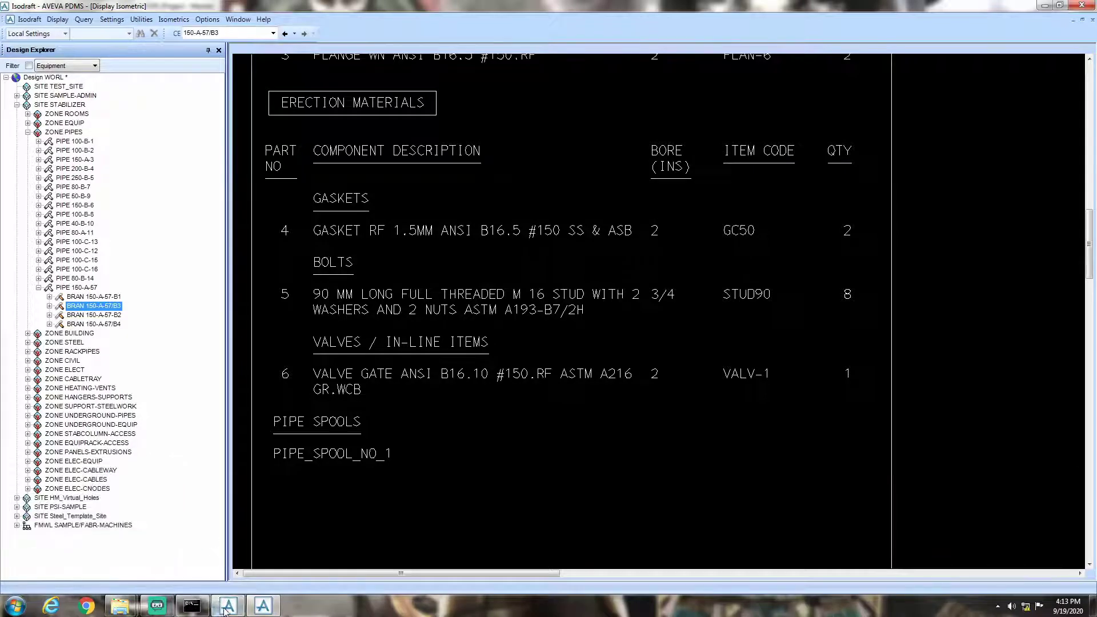
left_click(228, 605)
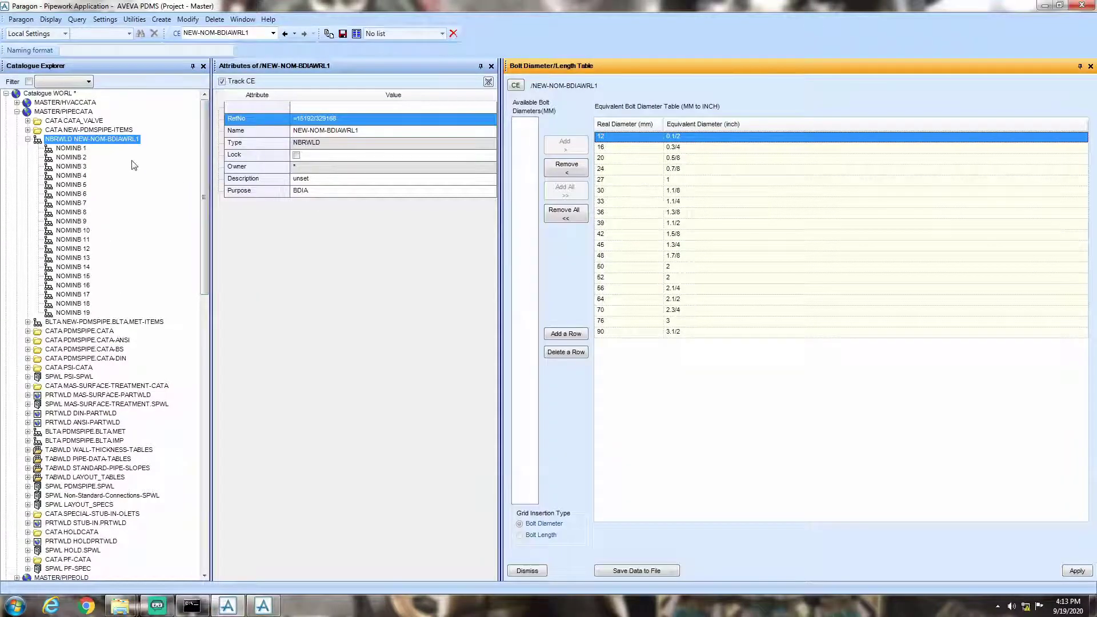
Set Incbore to 0.625 for NOMINB 2 (16 mm) and 0.75 for NOMINB 3 (20 mm).
left_click(80, 158)
left_click(313, 179)
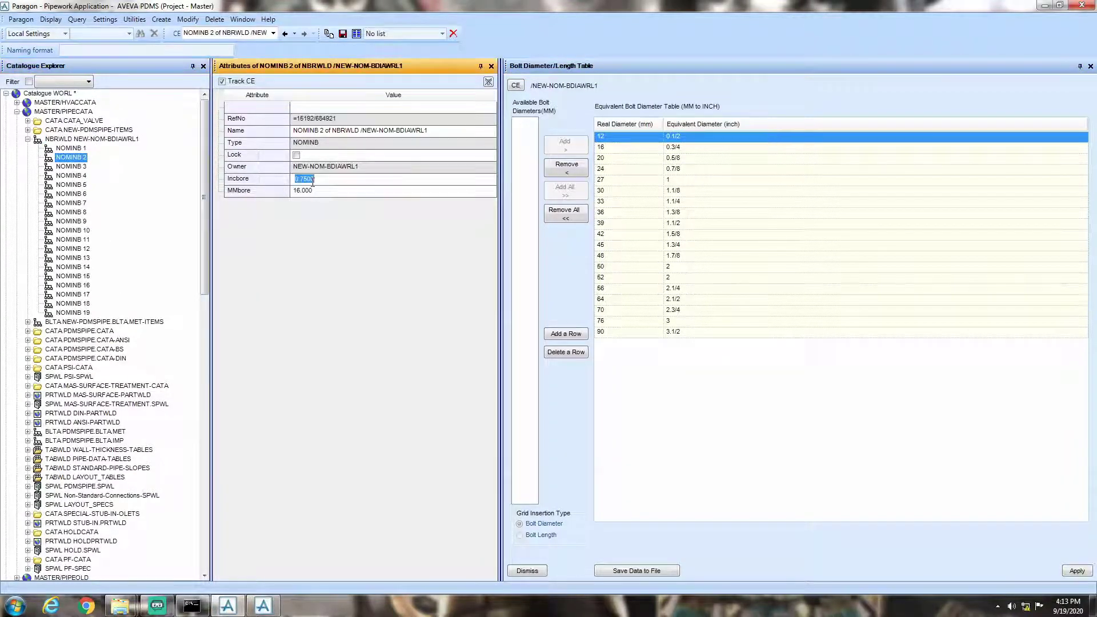
type("0")
key("Return")
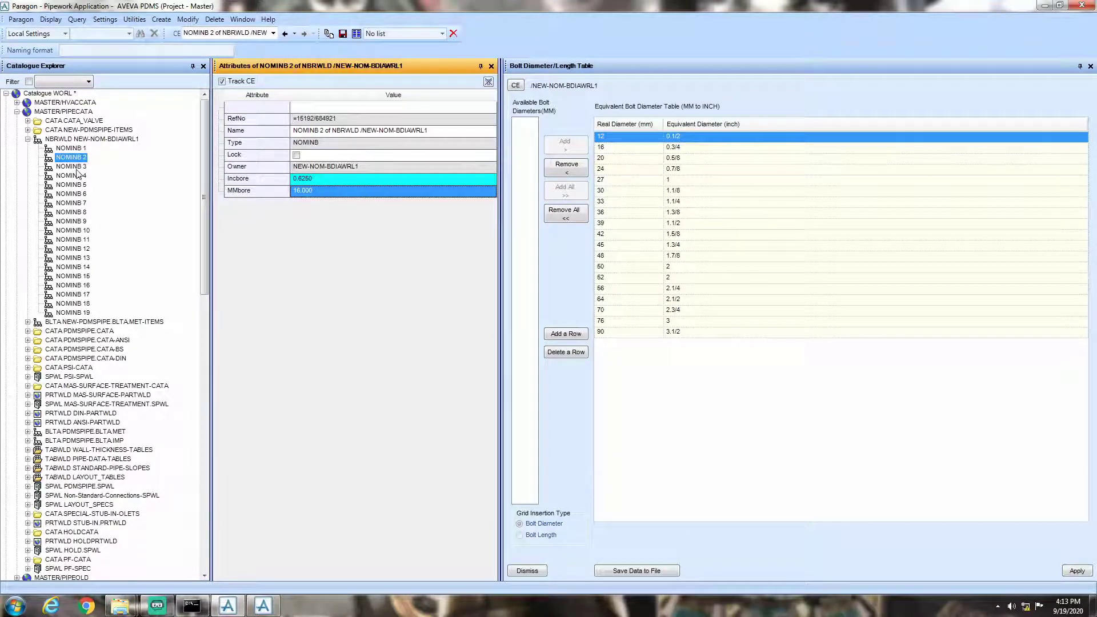
left_click(71, 167)
left_click(310, 178)
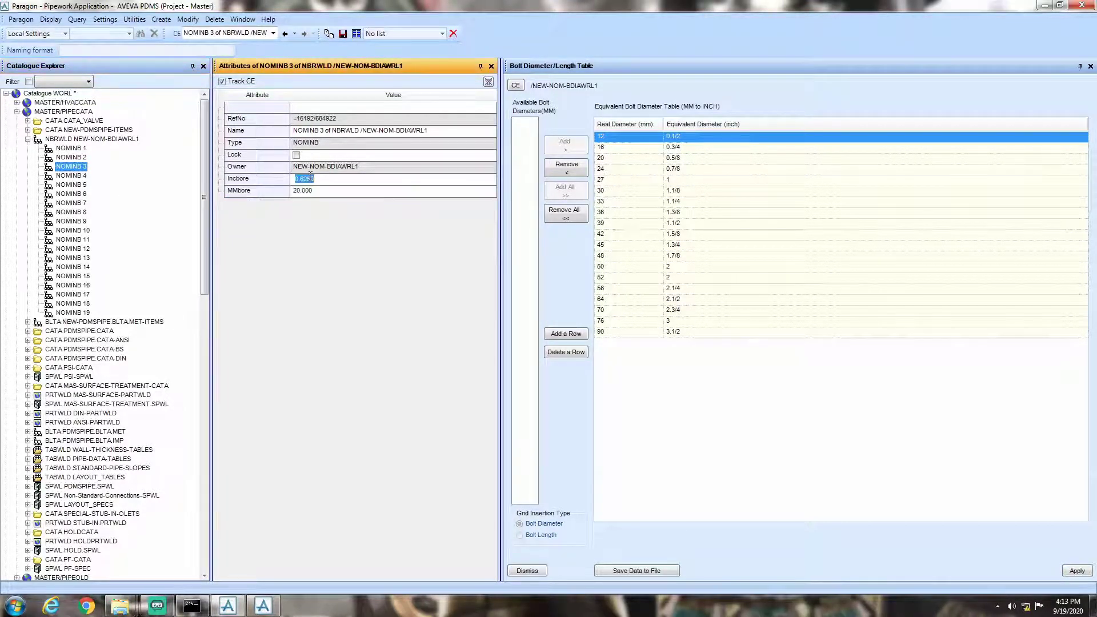
type("0.")
key("Return")
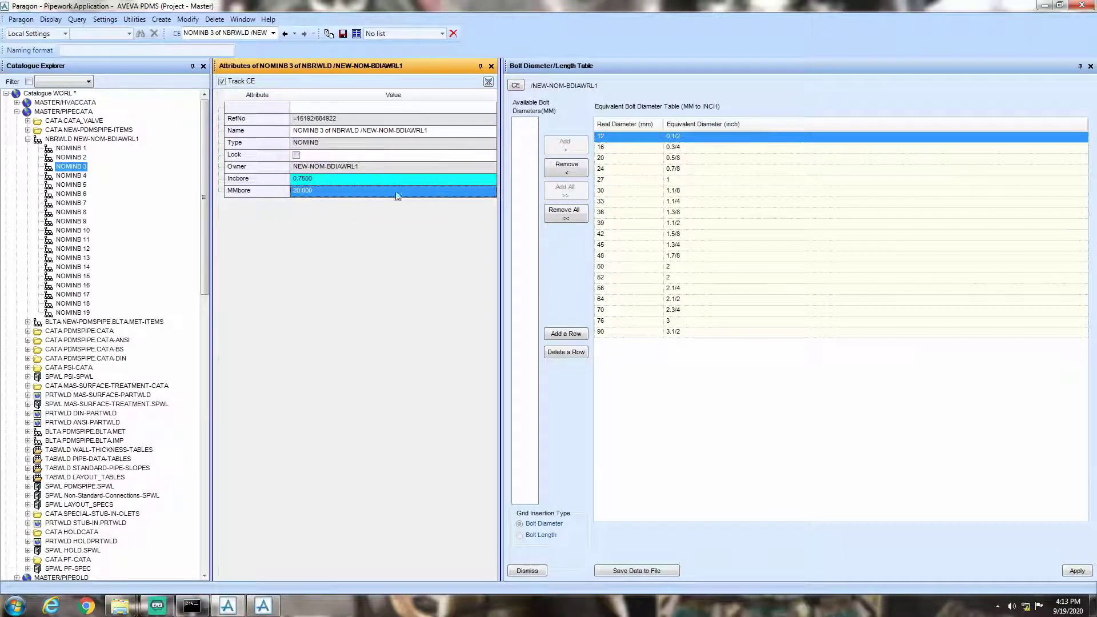
Reload the table from CE, apply it, write it to file, and save the work.
left_click(516, 87)
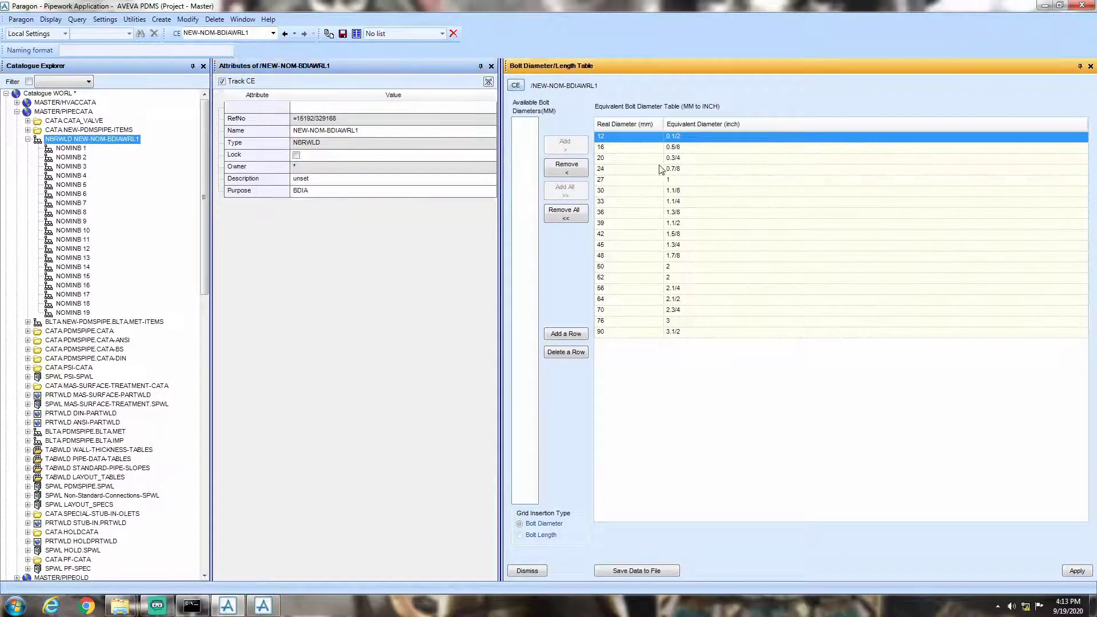
left_click(1074, 571)
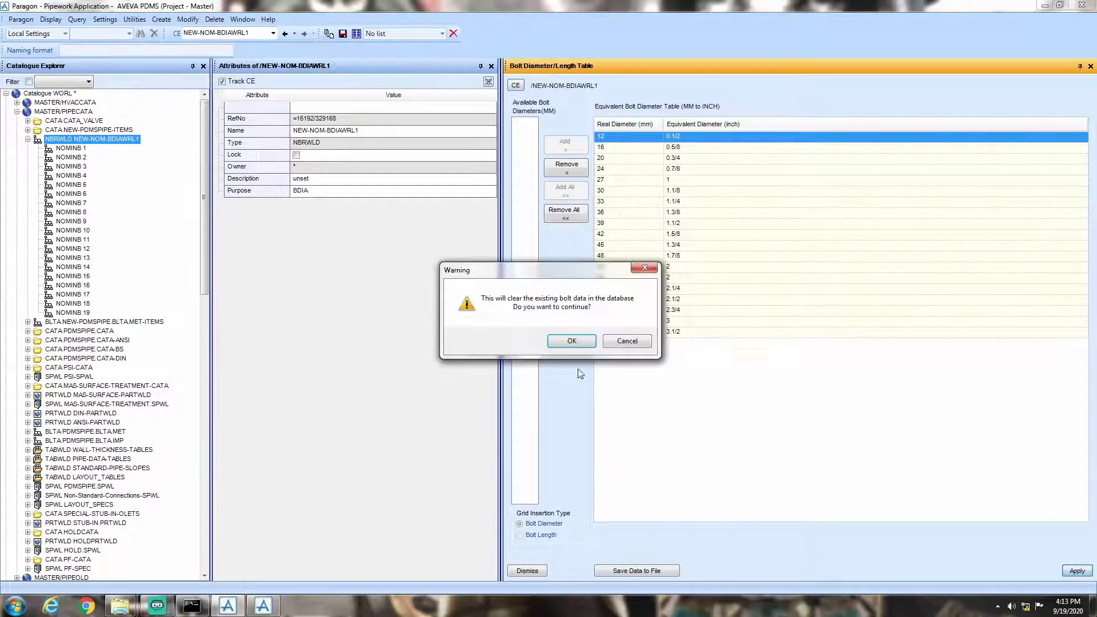
left_click(579, 341)
left_click(622, 571)
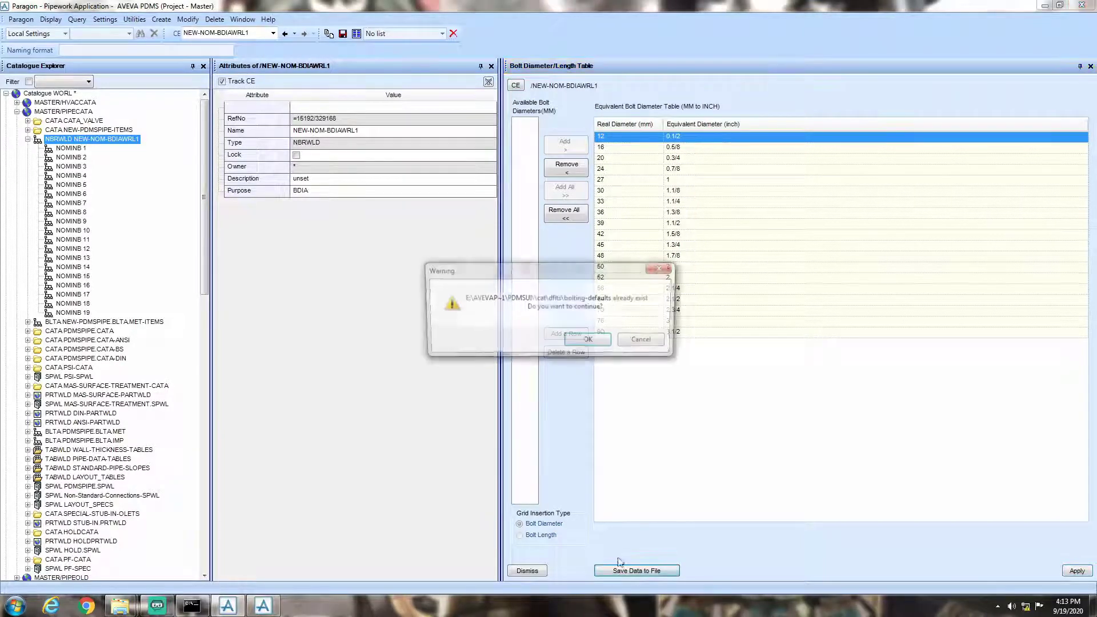
left_click(580, 342)
left_click(343, 34)
key("Return")
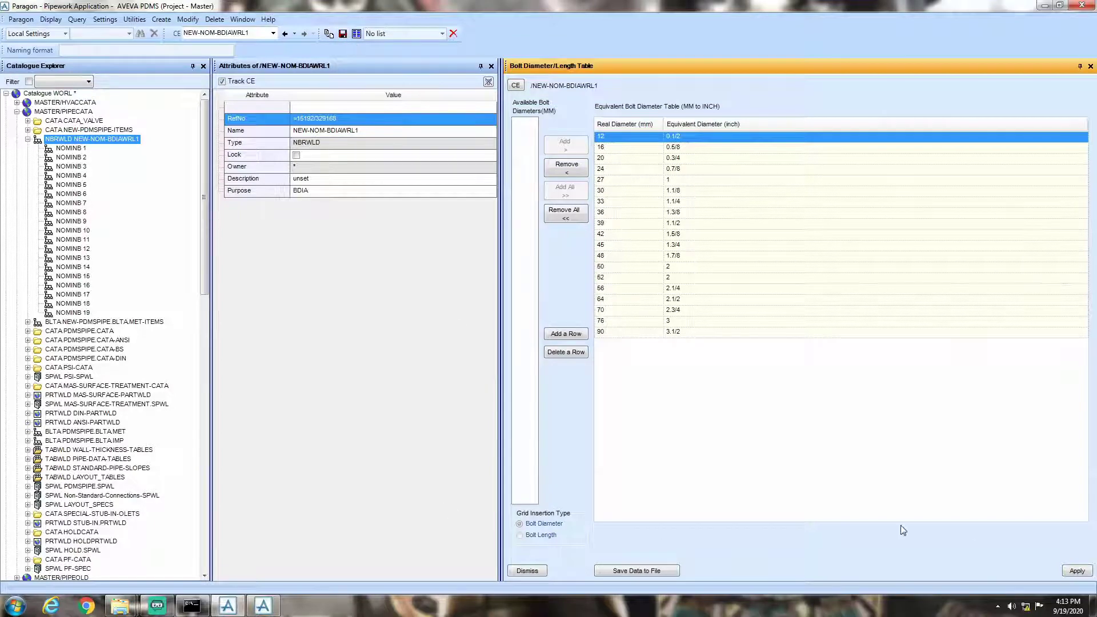
Apply the bolt table and overwrite the bolting-defaults file again, then Save Work with Yes.
left_click(1077, 570)
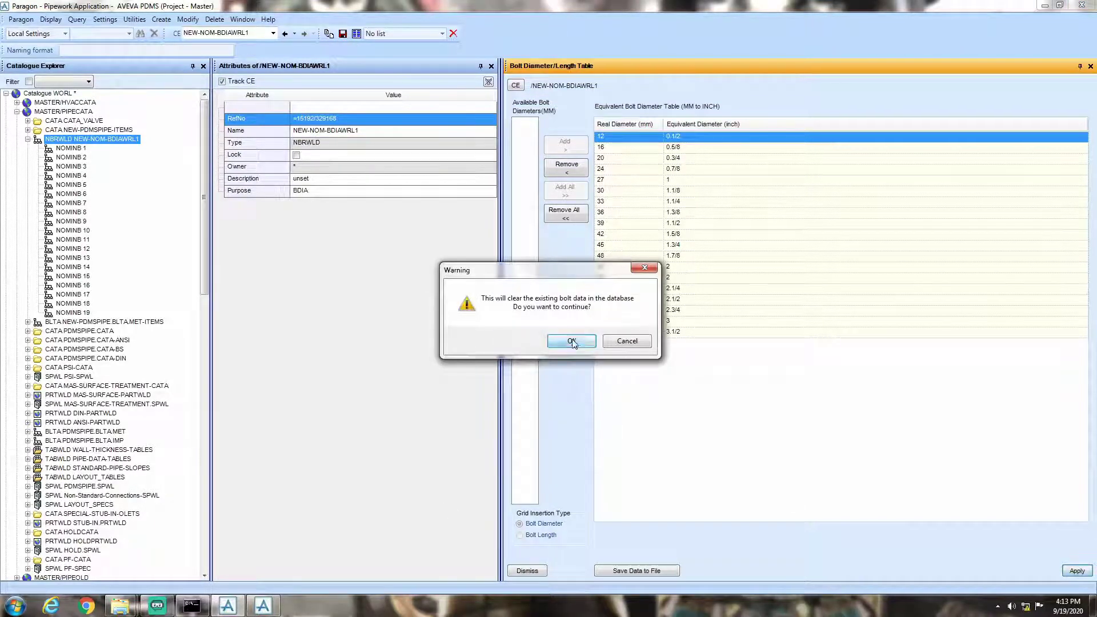
left_click(578, 343)
left_click(633, 571)
left_click(586, 345)
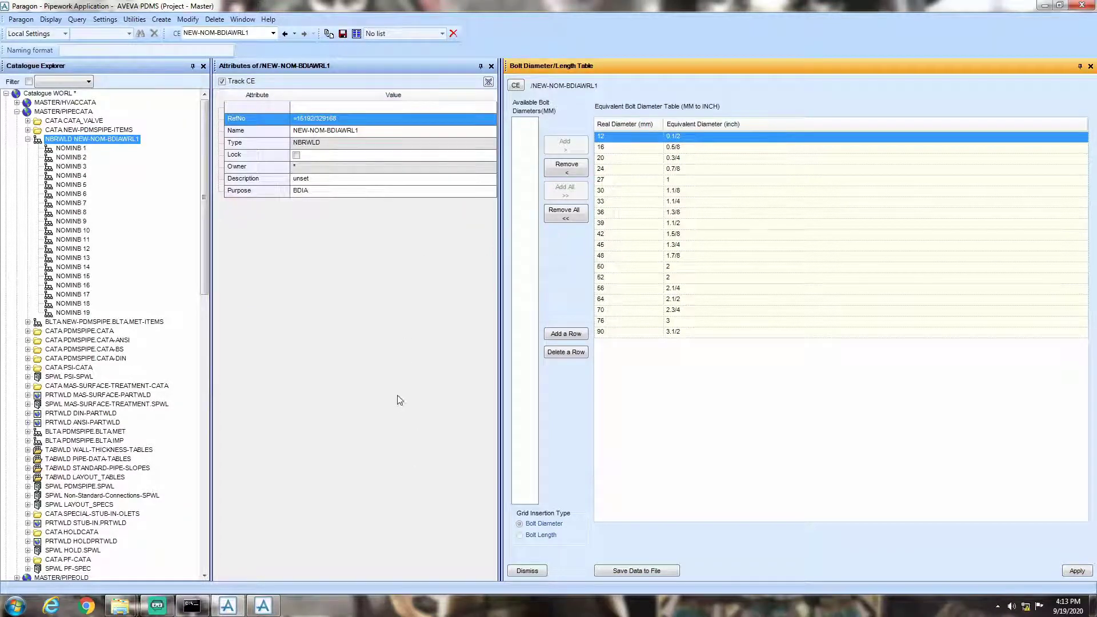
left_click(342, 33)
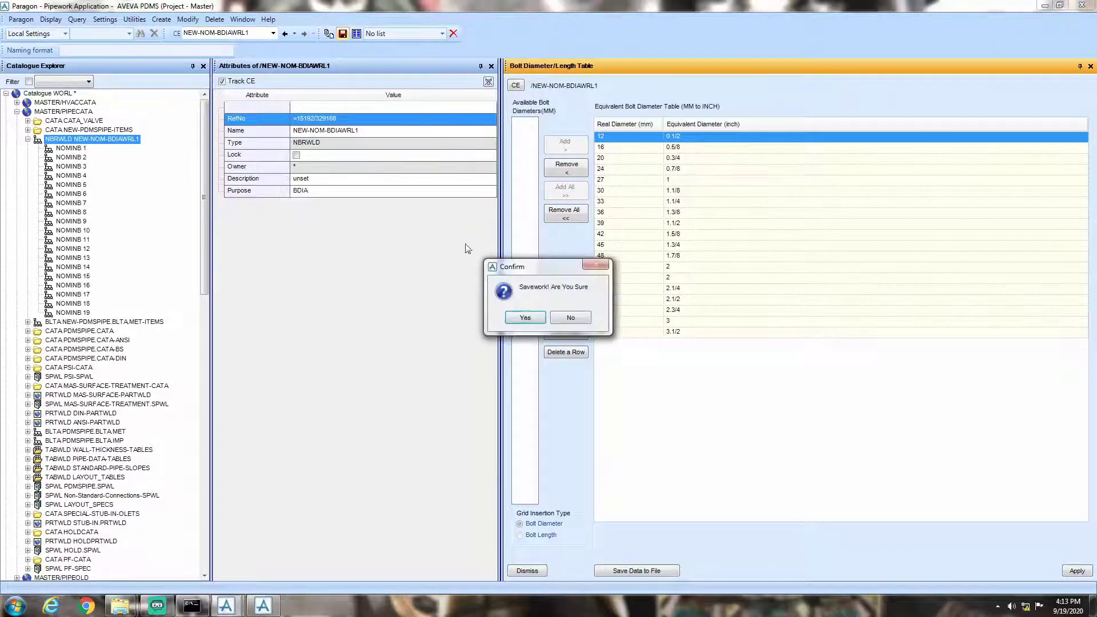
left_click(525, 318)
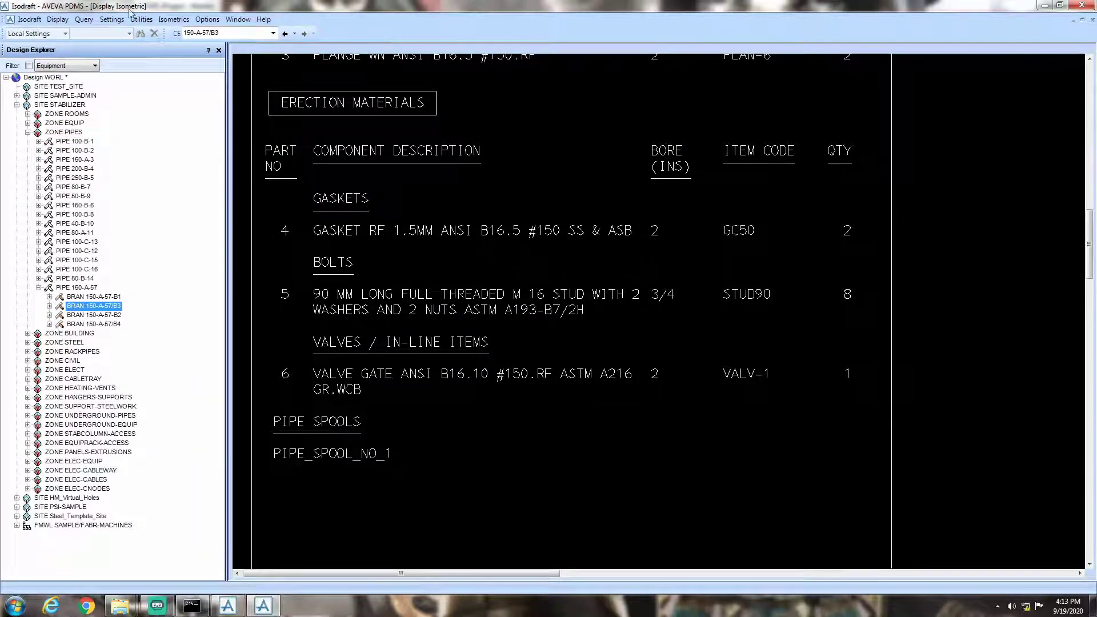
Restart Isodraft by entering ISODRAFT in the Command Window.
left_click(57, 19)
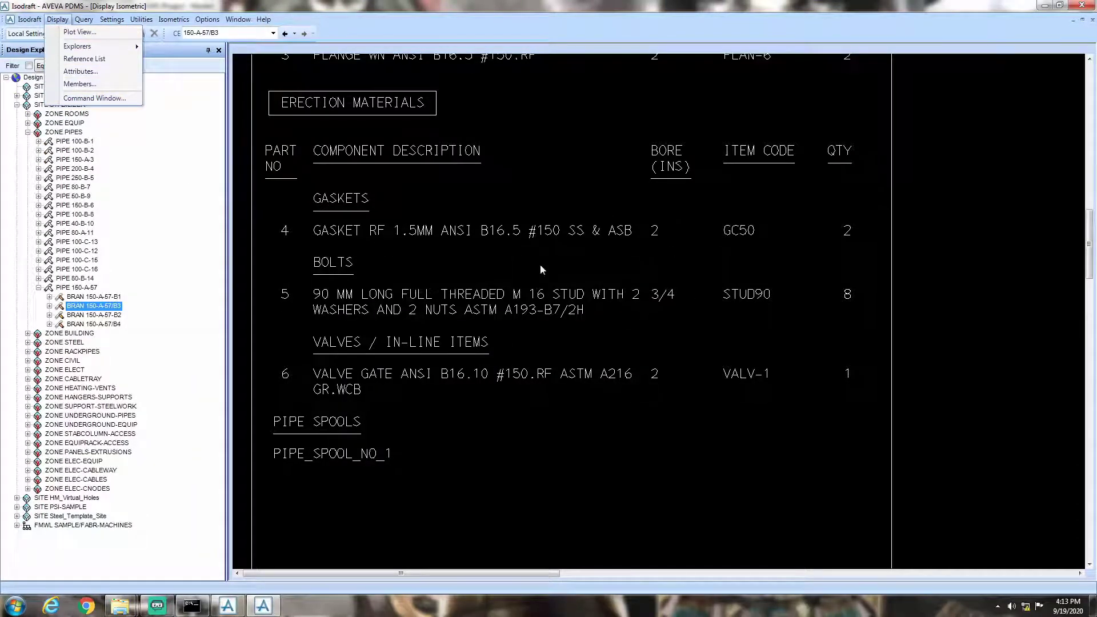
left_click(91, 98)
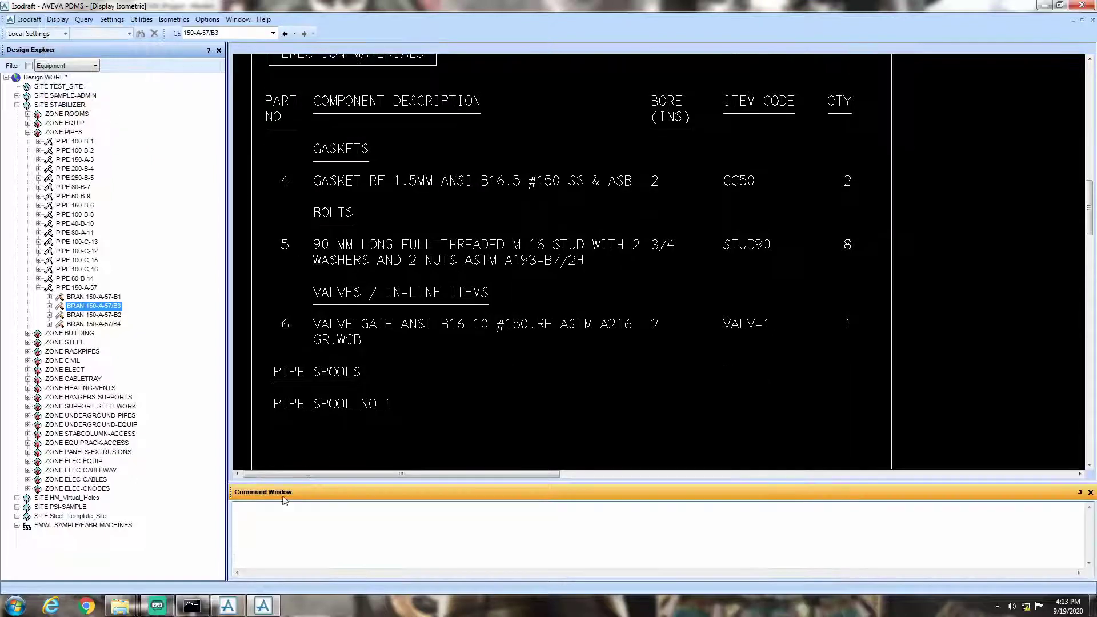
left_click(246, 561)
type("ISODRAFT")
key("Return")
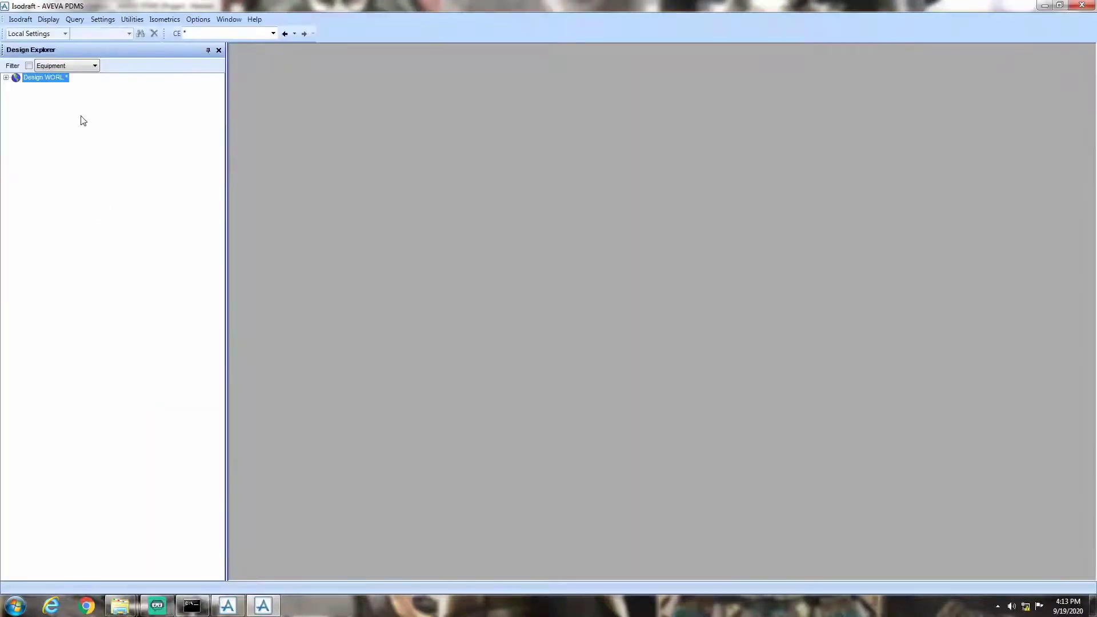
Expand the design tree down to PIPE 150-A-57 and select branch 150-A-57/B3.
double_click(55, 77)
left_click(78, 105)
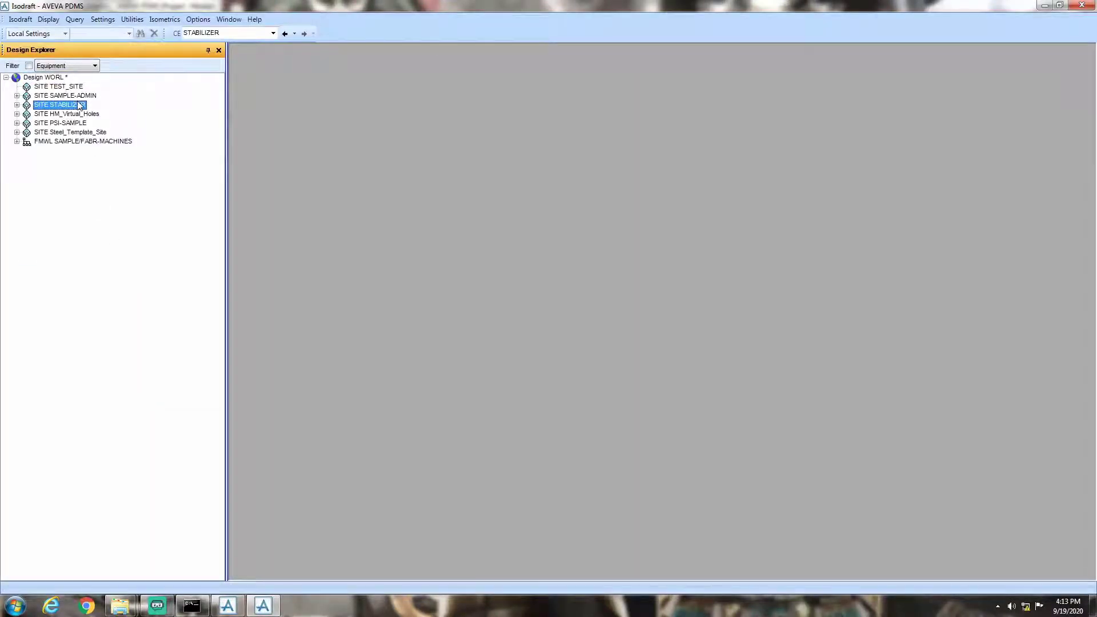
double_click(78, 106)
double_click(66, 132)
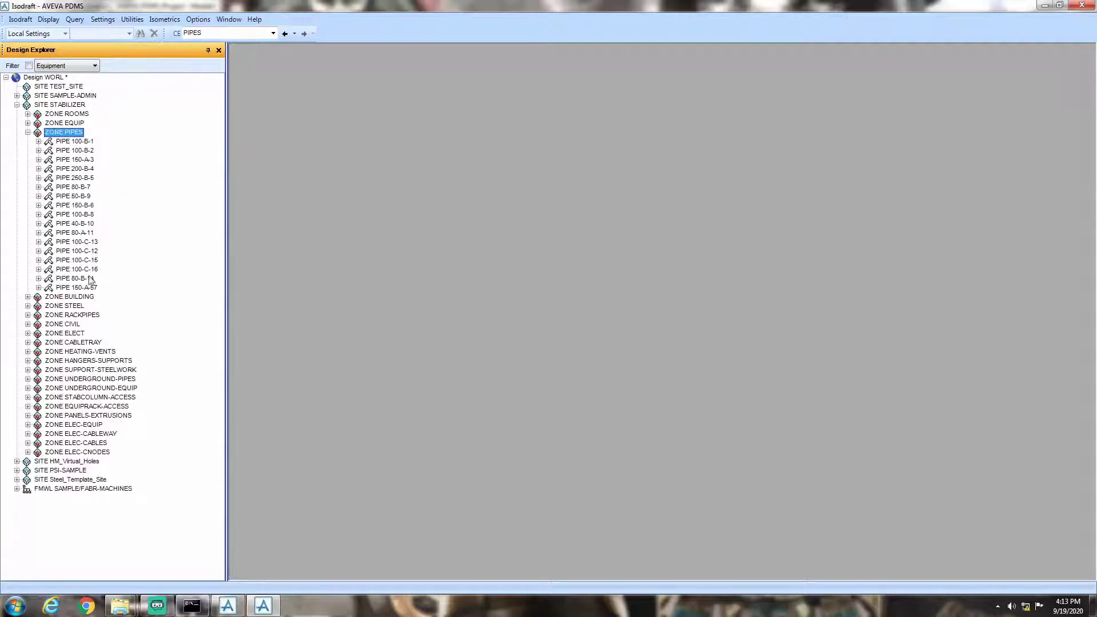
double_click(80, 288)
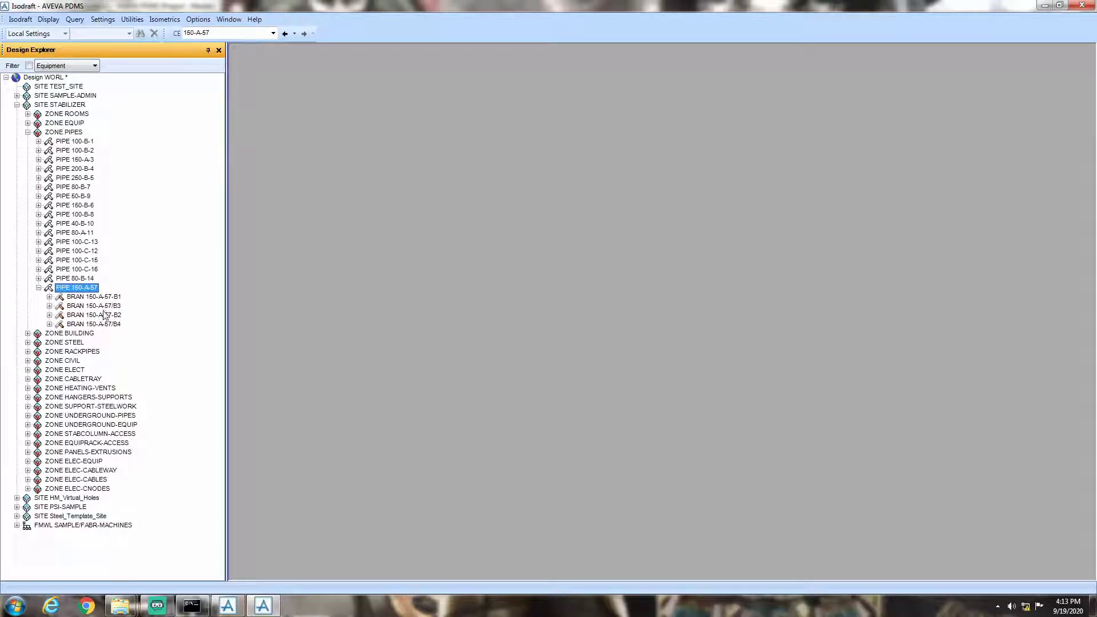
left_click(94, 307)
Generate the branch's standard isometric with the Company option set and an iso option file.
left_click(165, 20)
left_click(180, 41)
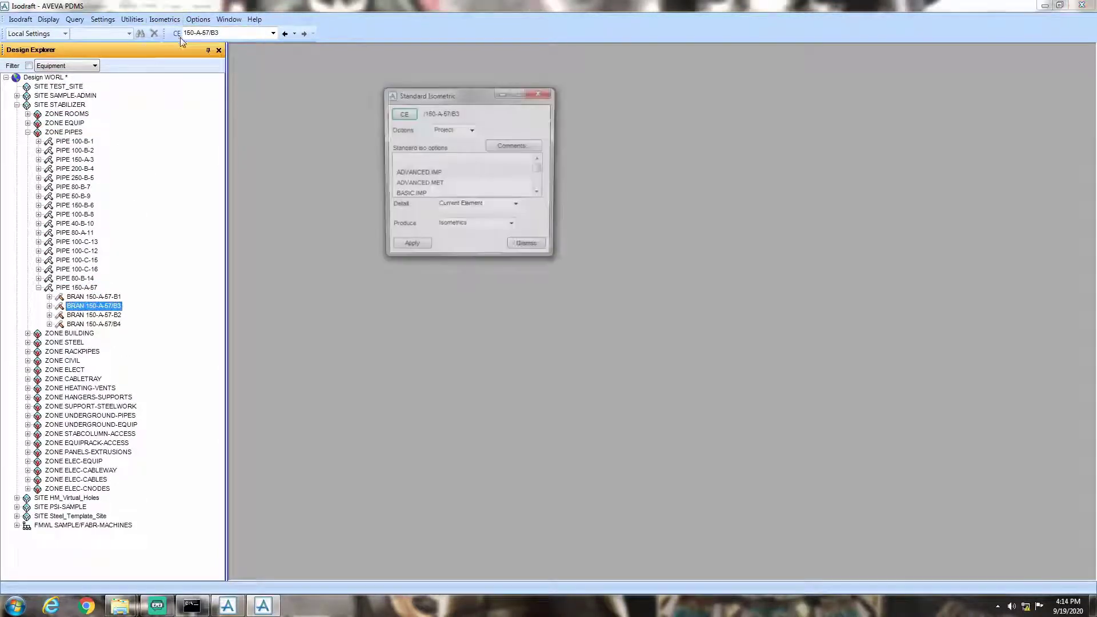
left_click(451, 130)
left_click(450, 146)
left_click_drag(539, 169, 538, 192)
left_click(483, 175)
left_click(426, 250)
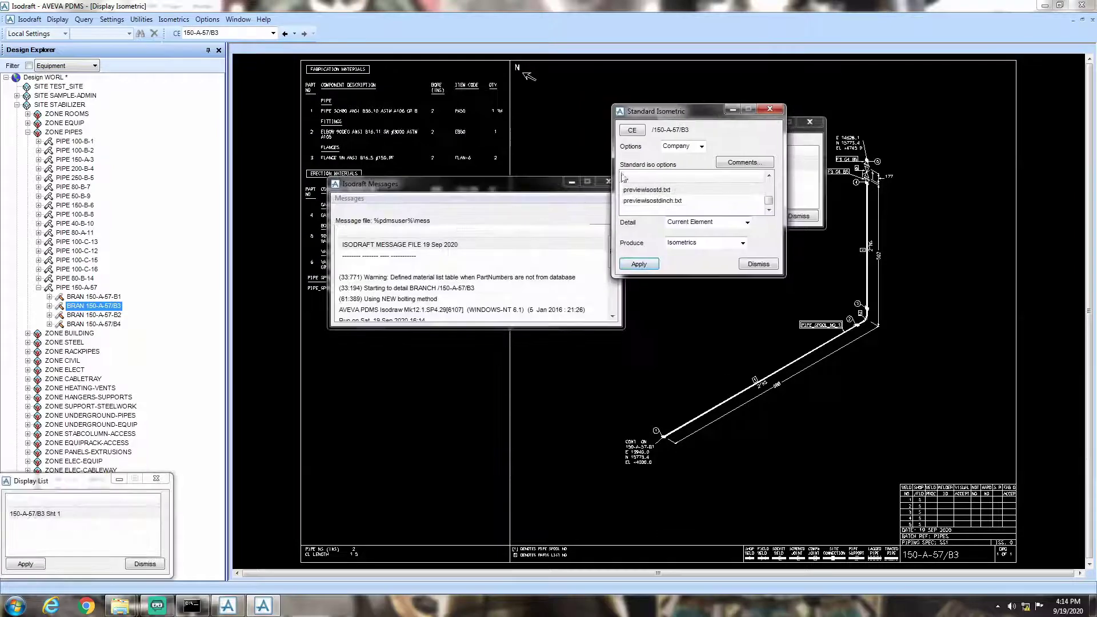
scroll(328, 232, "up", 5)
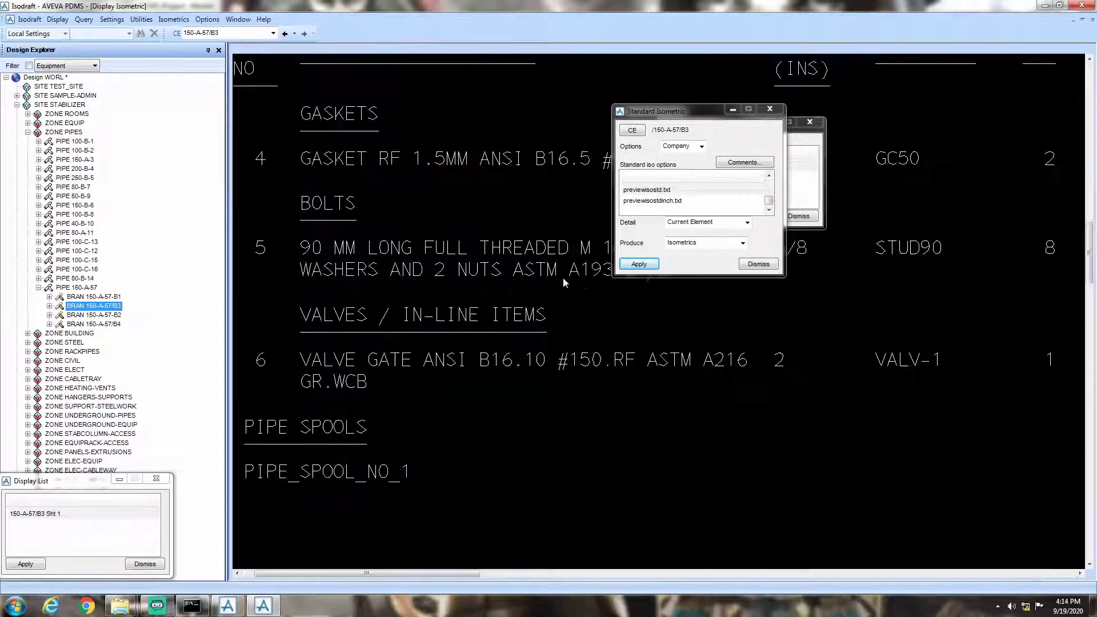
Close the isometric settings and list windows, then return to Paragon's bolt table.
left_click(769, 112)
left_click(799, 216)
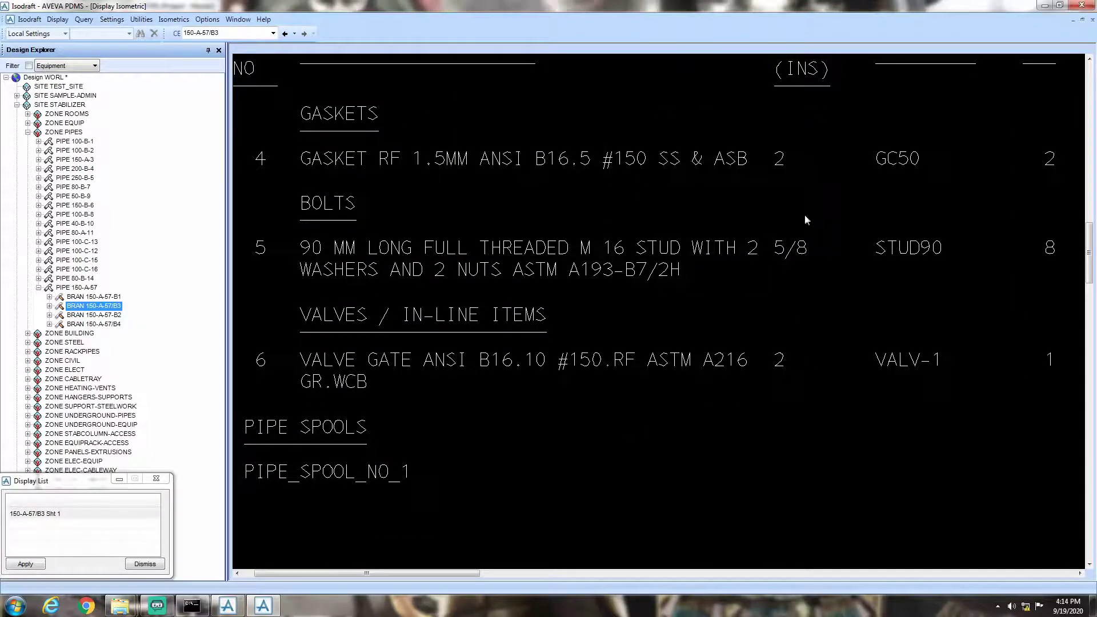
left_click(227, 605)
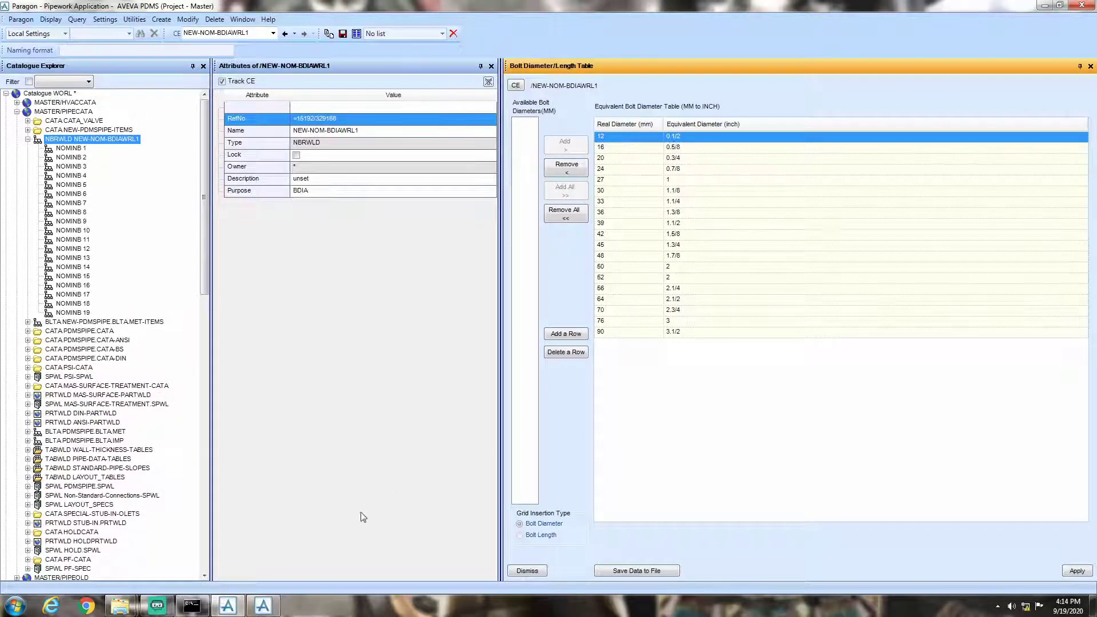
Compare the isometric with Paragon, collapse the NBRWLD node, and return to the Isodraft isometric.
left_click(263, 605)
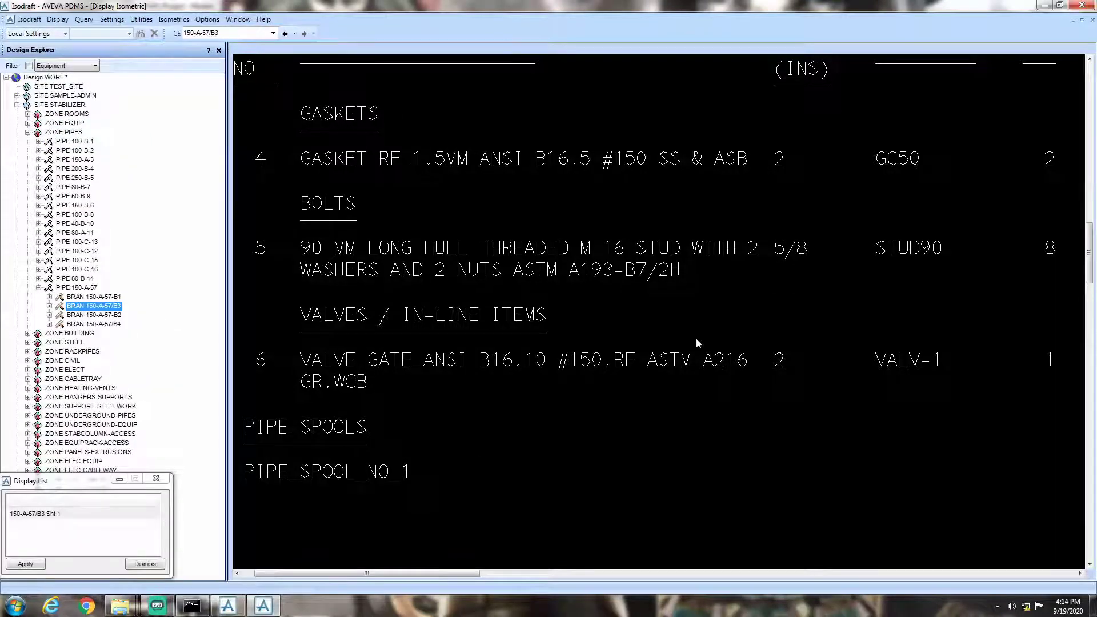
left_click(235, 606)
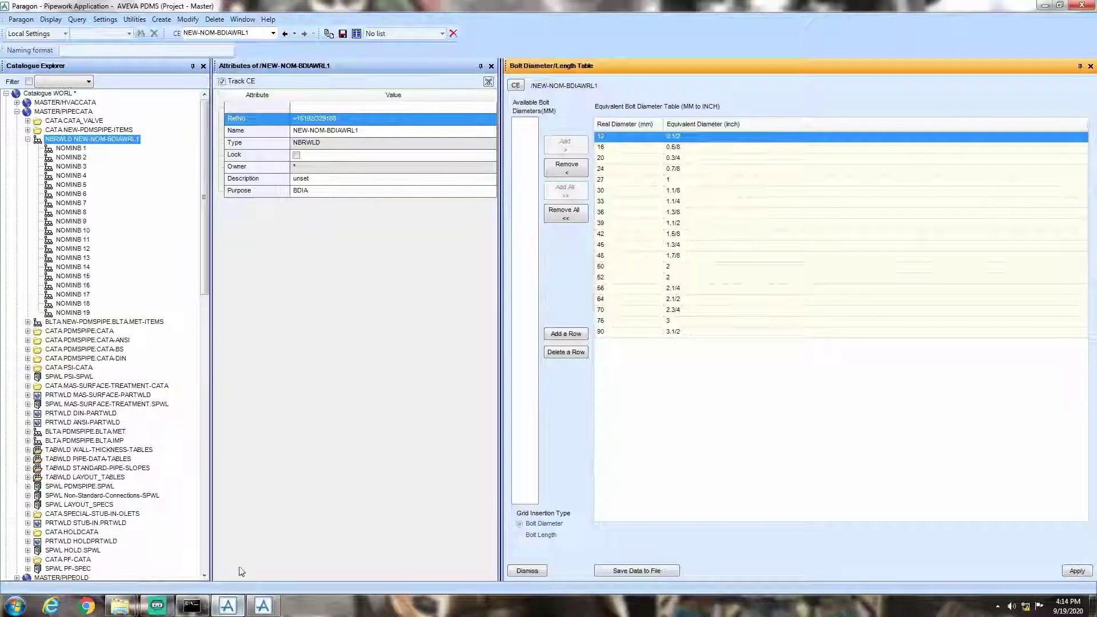
left_click(27, 139)
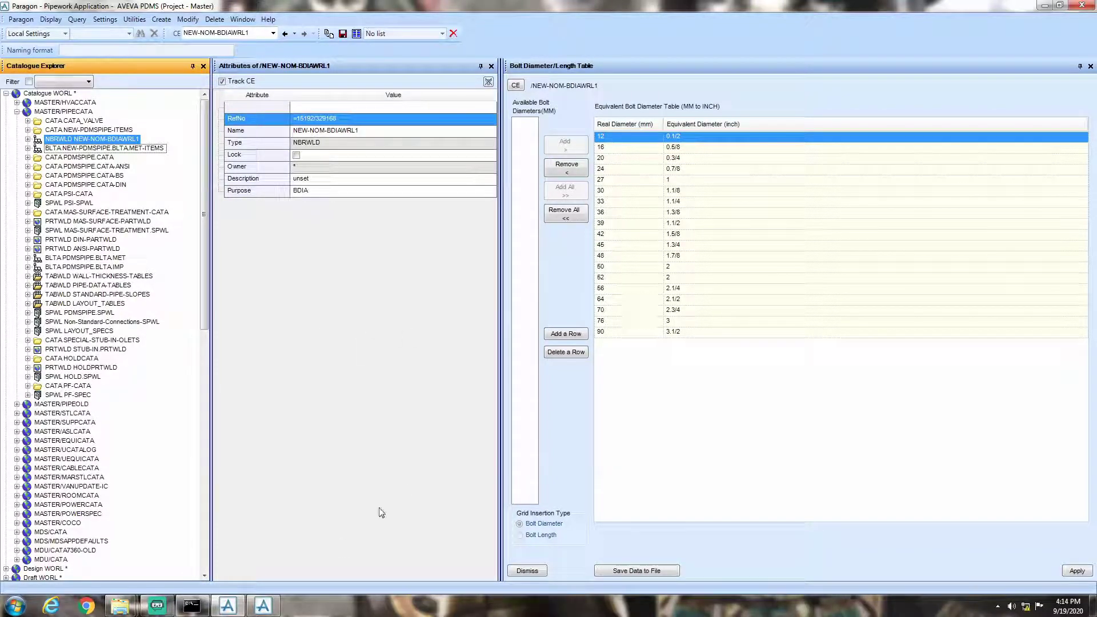
left_click(263, 606)
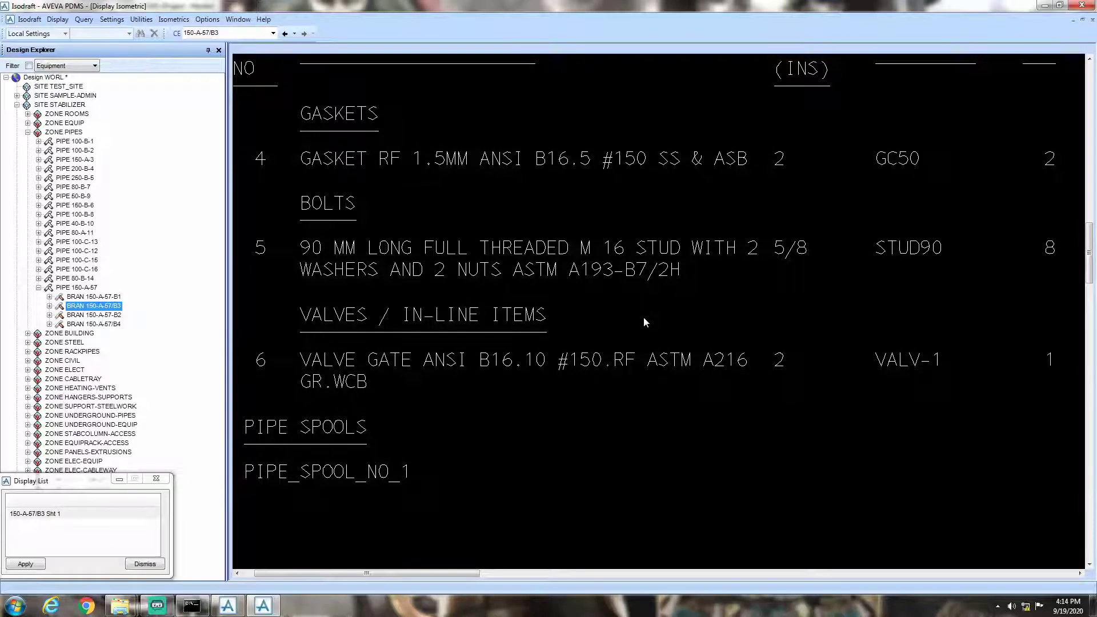